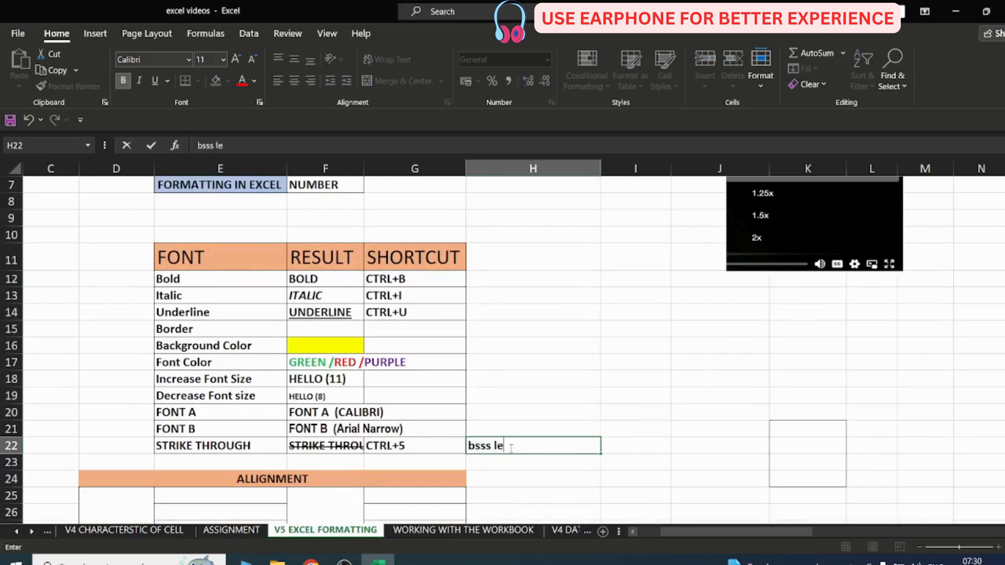
Enter "bsss learning" in H22 and widen column F slightly to fit the strikethrough sample text.
key(Return)
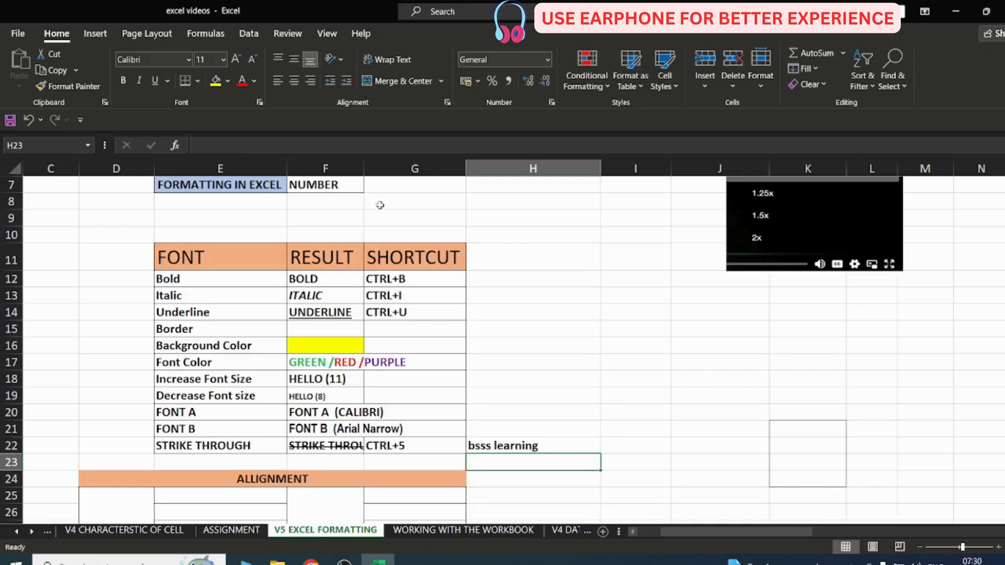
drag(364, 168, 380, 168)
Toggle strikethrough on and back off for the "bsss learning" text in H22.
click(556, 445)
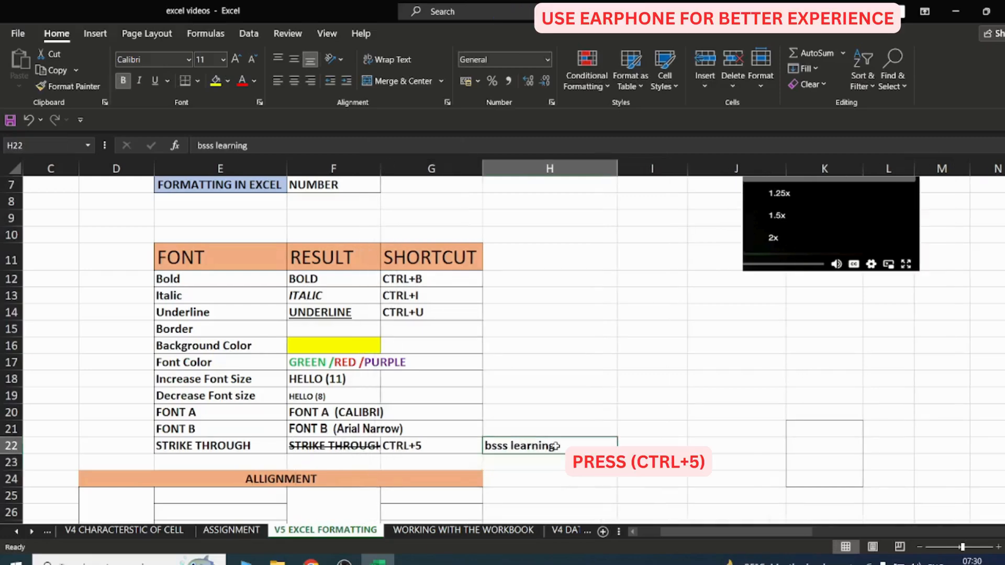
key(ctrl+5)
key(ctrl+5)
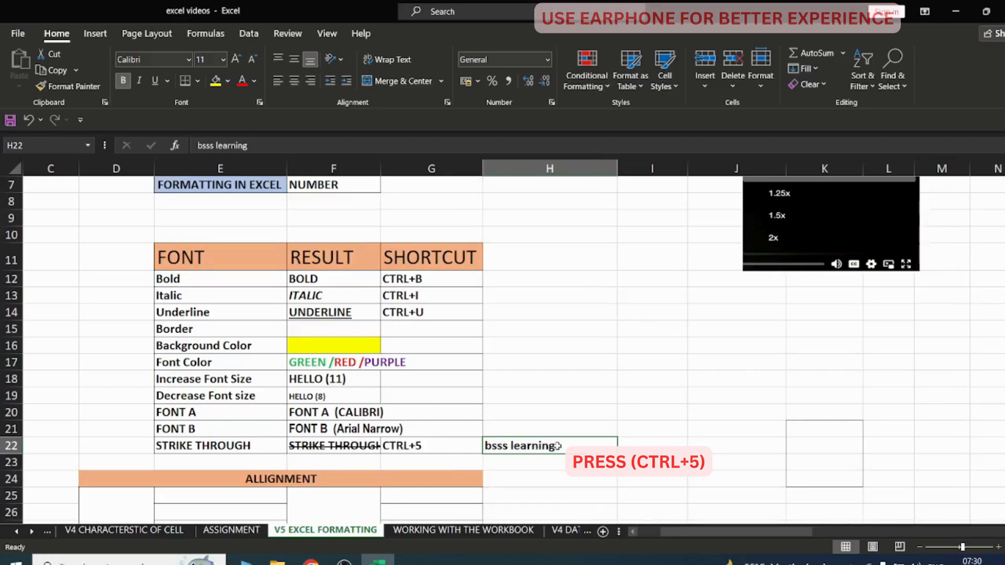
Apply the Strikethrough font effect to H22 through the Format Cells dialog.
click(652, 432)
right_click(570, 450)
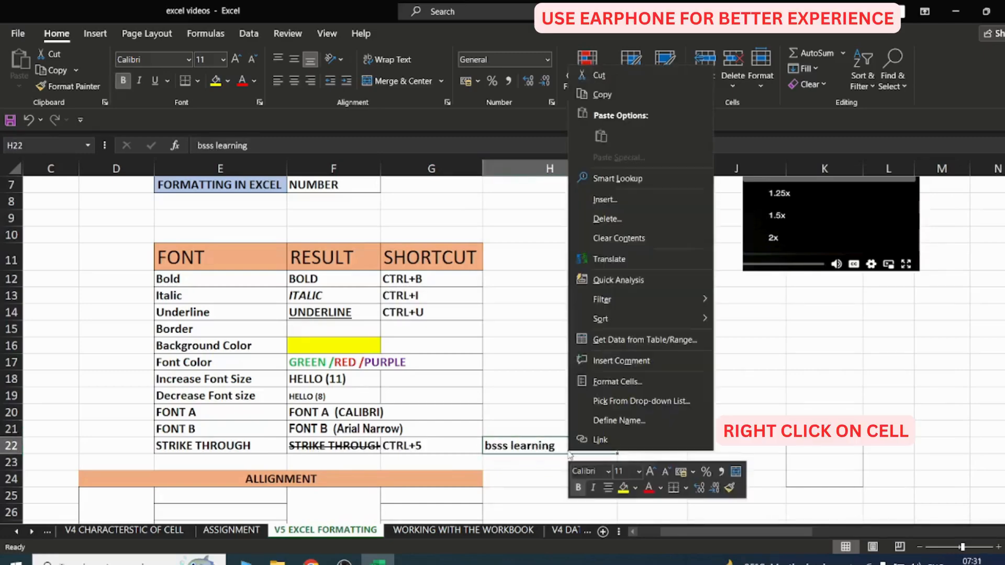
click(617, 381)
drag(574, 215, 187, 182)
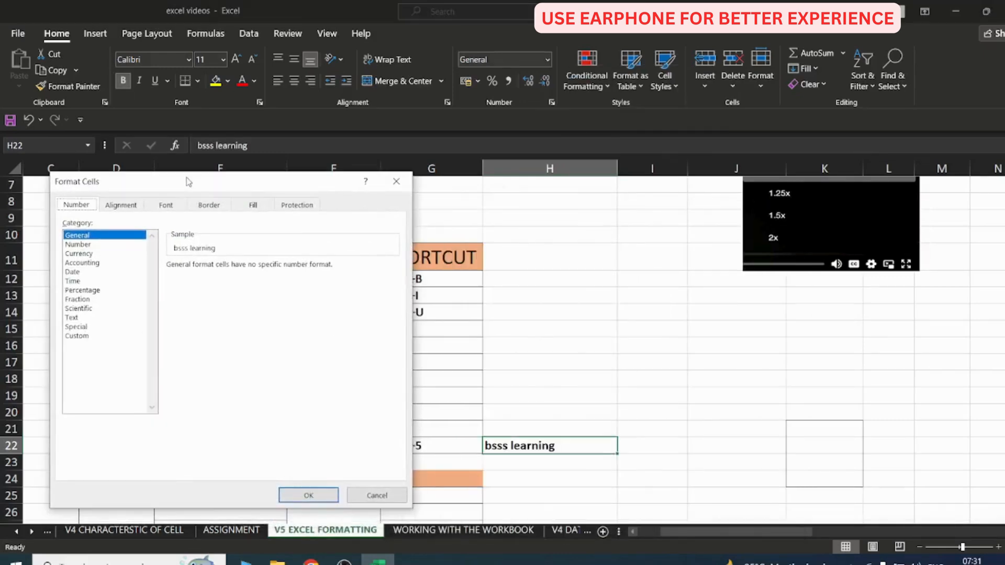
click(168, 207)
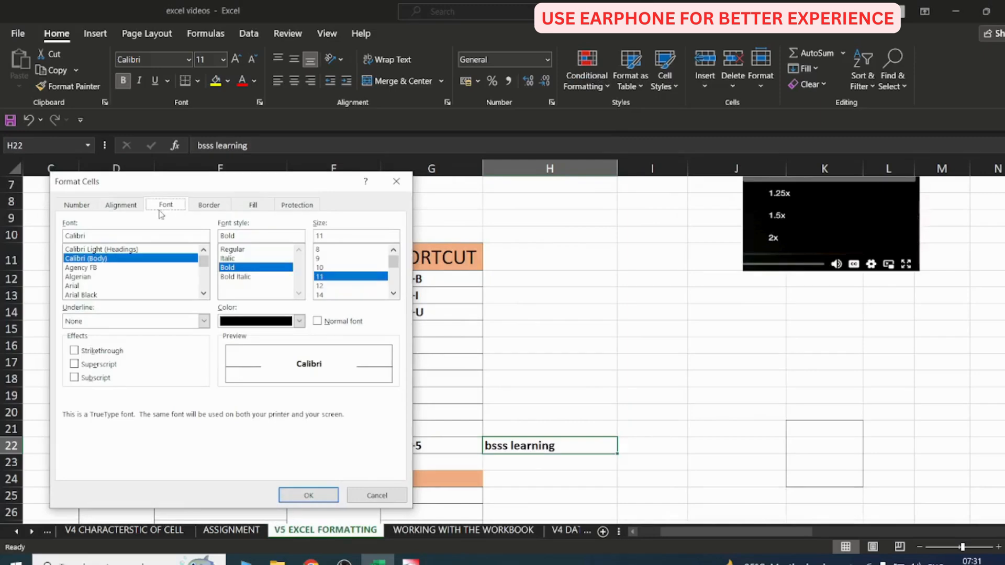
click(74, 351)
click(301, 492)
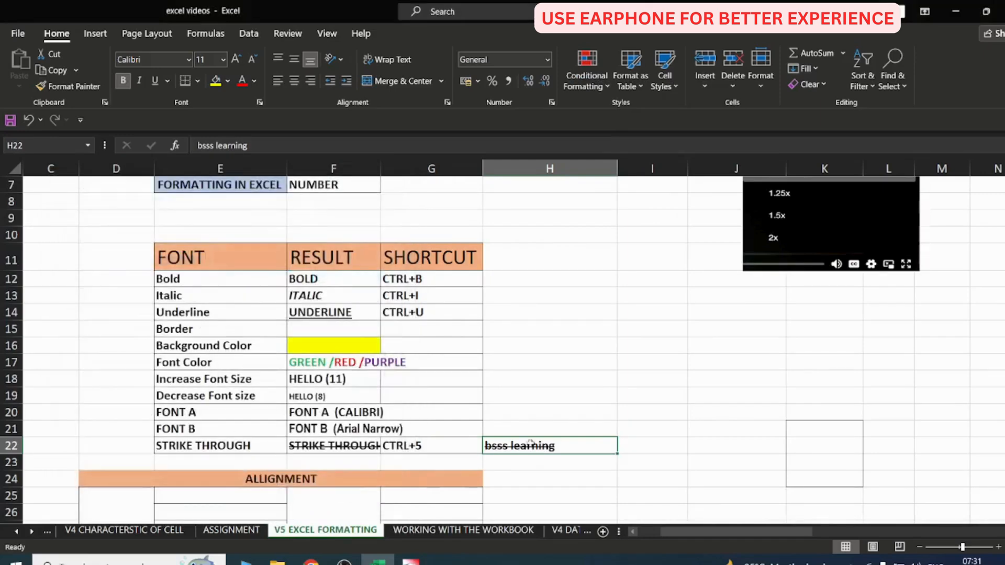
Remove the Strikethrough font effect from H22 through the Format Cells dialog.
right_click(507, 447)
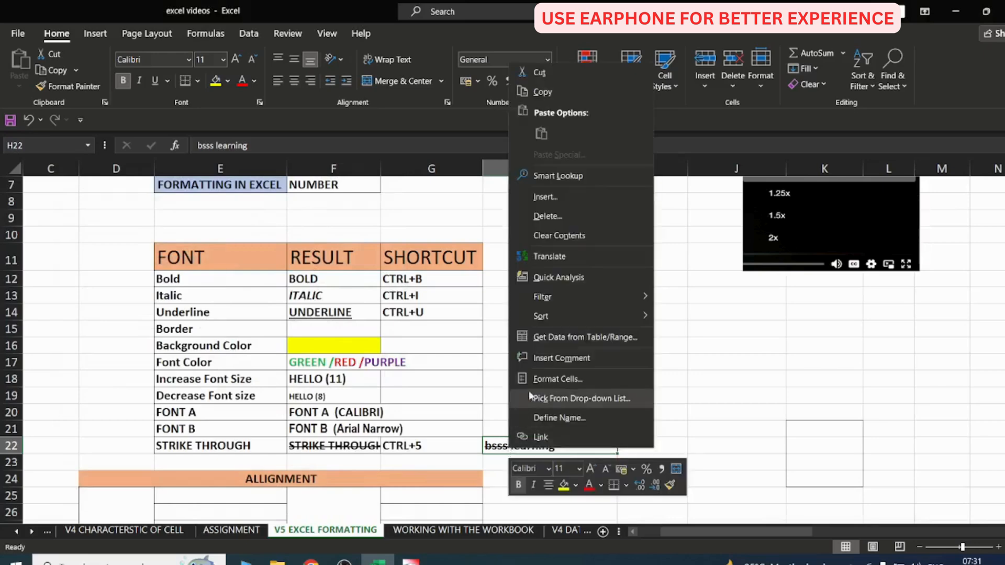
click(528, 376)
click(382, 385)
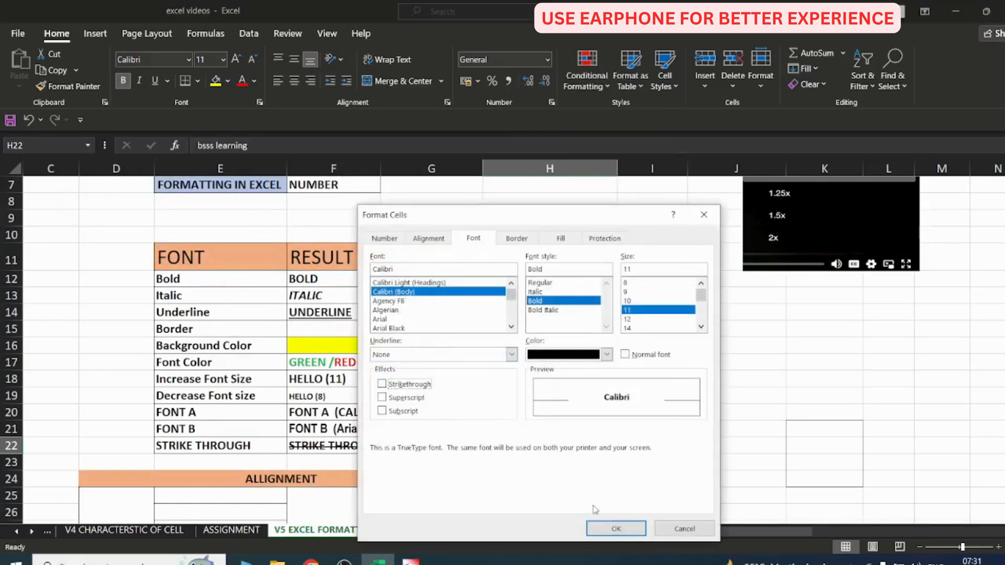
click(610, 529)
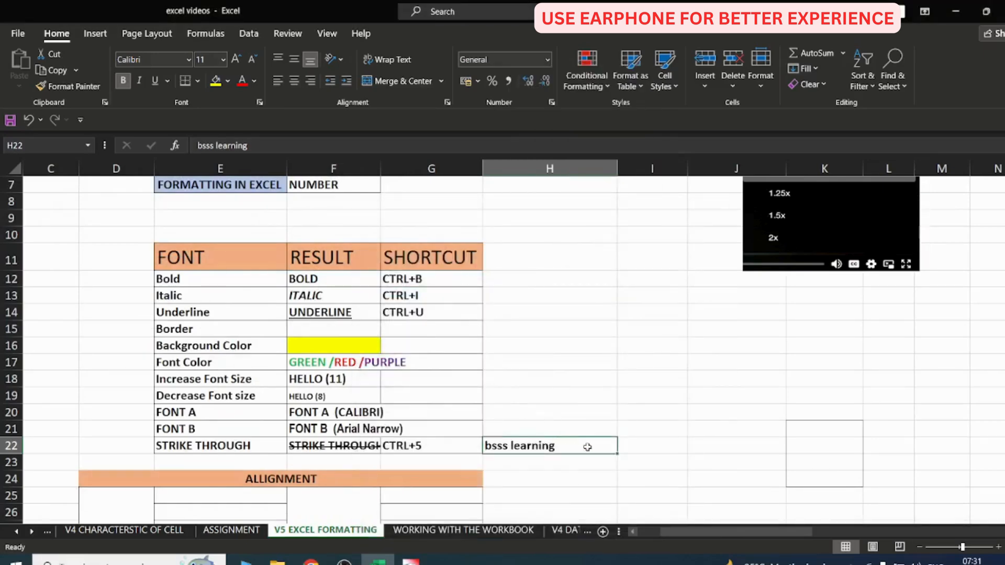
Review the font settings and effects for H22 in the Format Cells dialog, then close it without changes.
right_click(587, 447)
click(609, 376)
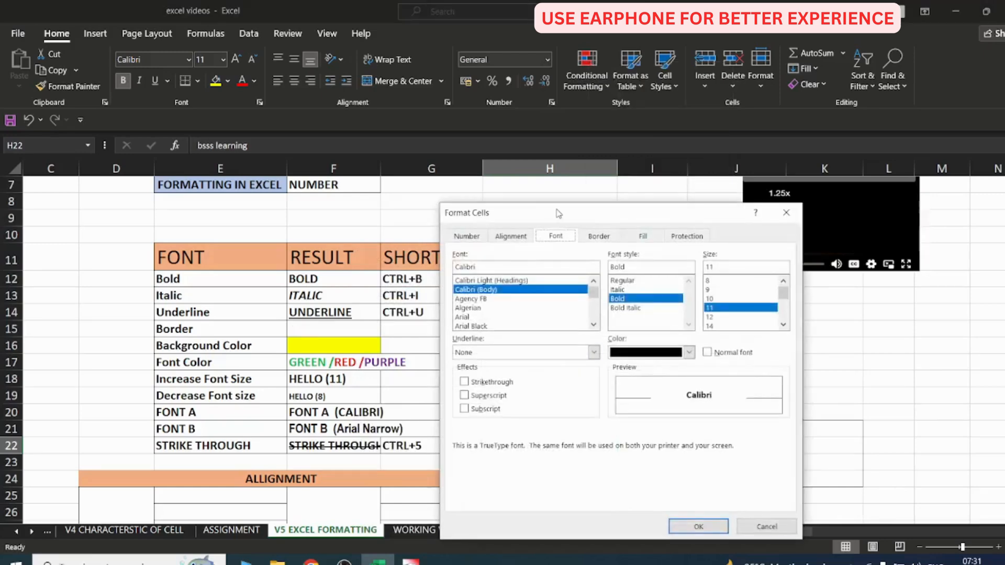
drag(555, 200, 149, 192)
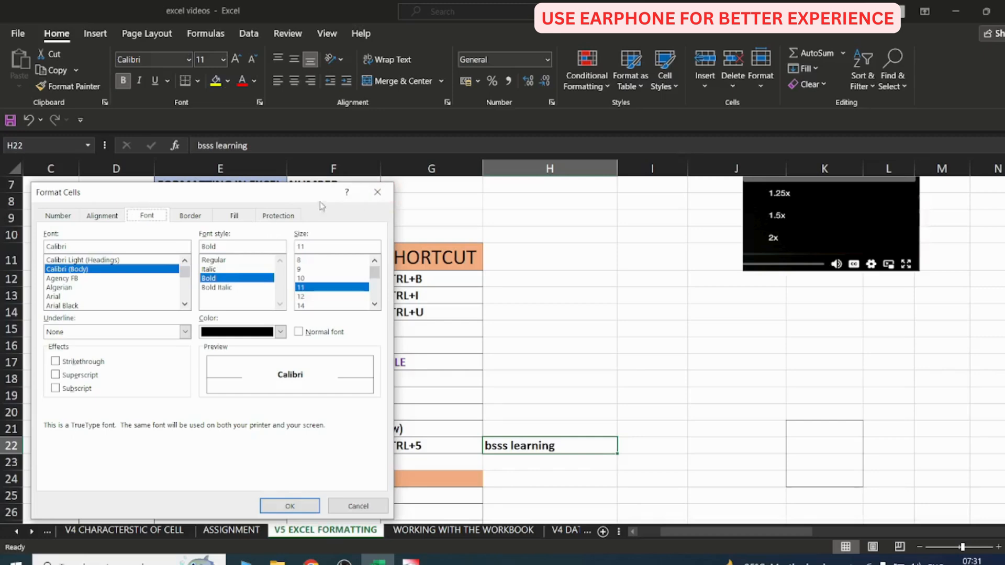
click(377, 191)
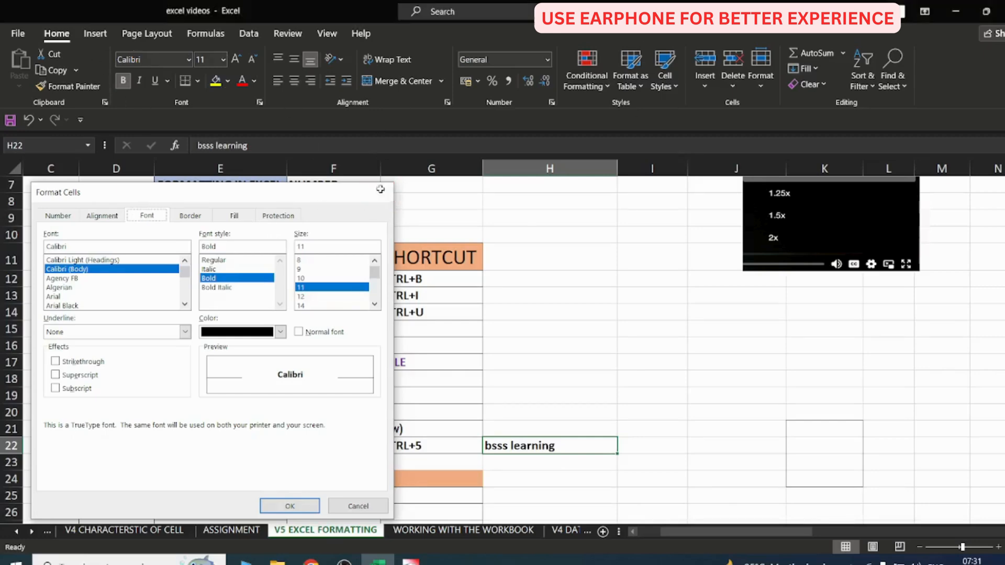
Merge and center the cells J21:J25 into one cell.
scroll(622, 327, down, 2)
scroll(622, 327, down, 1)
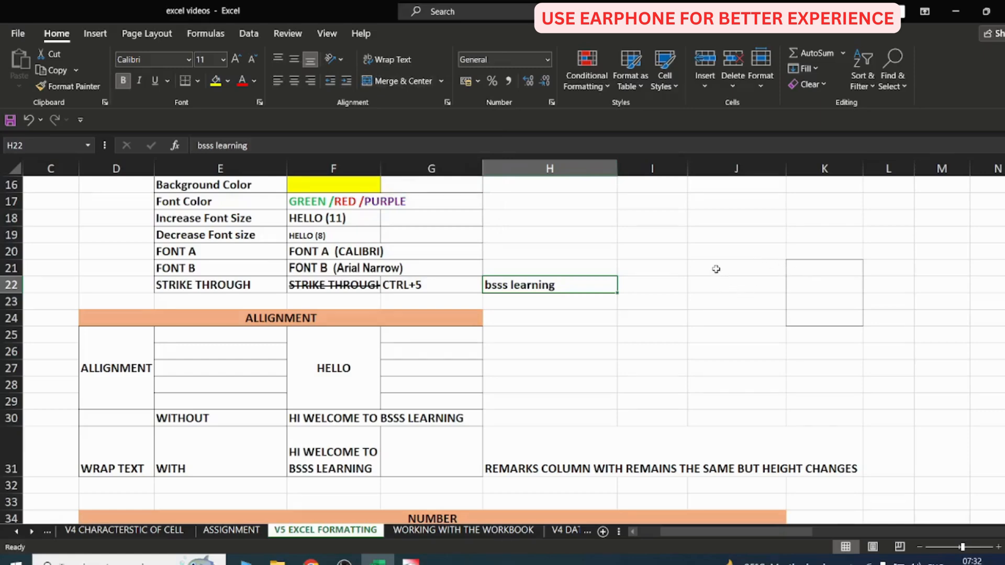
drag(716, 269, 718, 335)
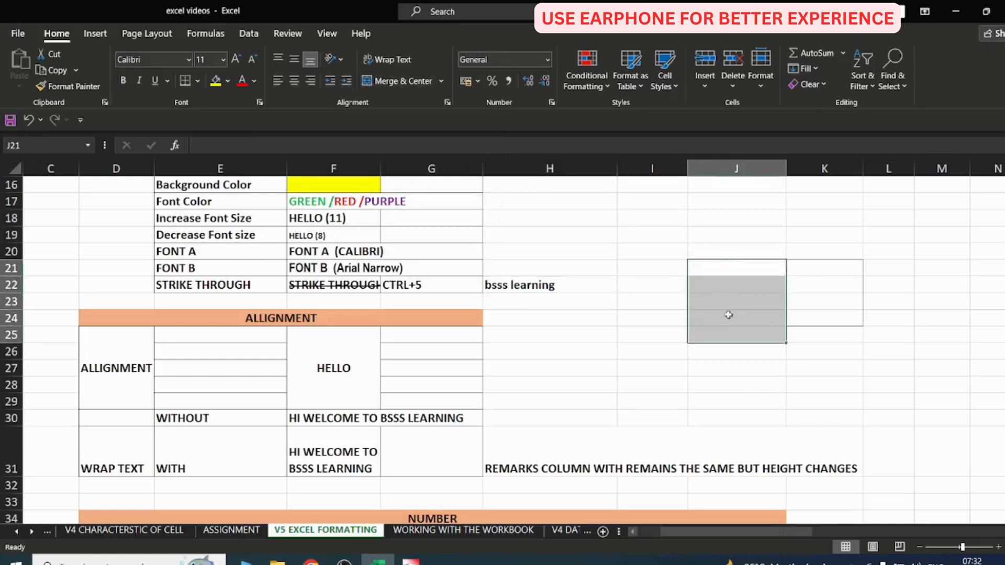
click(728, 331)
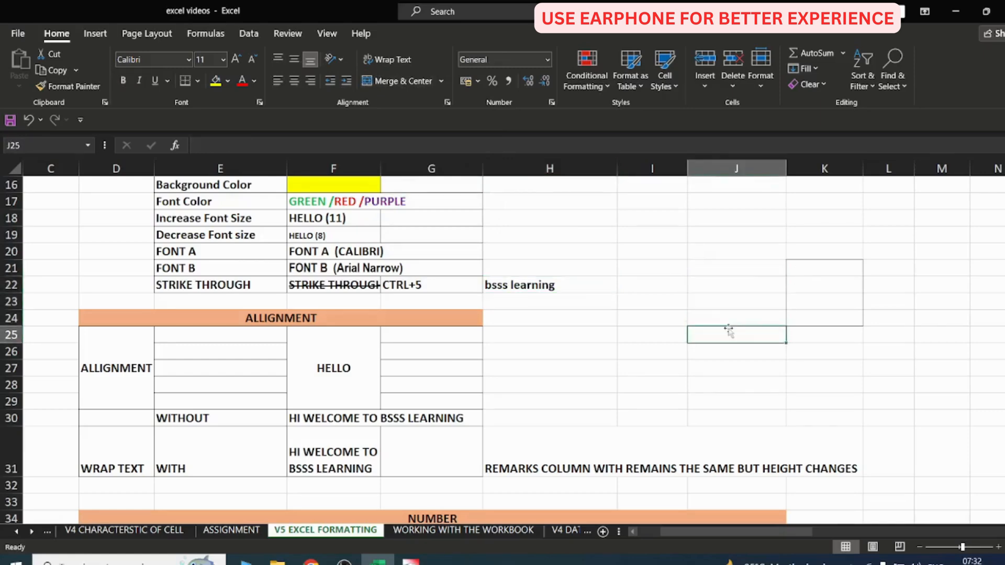
click(719, 278)
drag(720, 267, 726, 333)
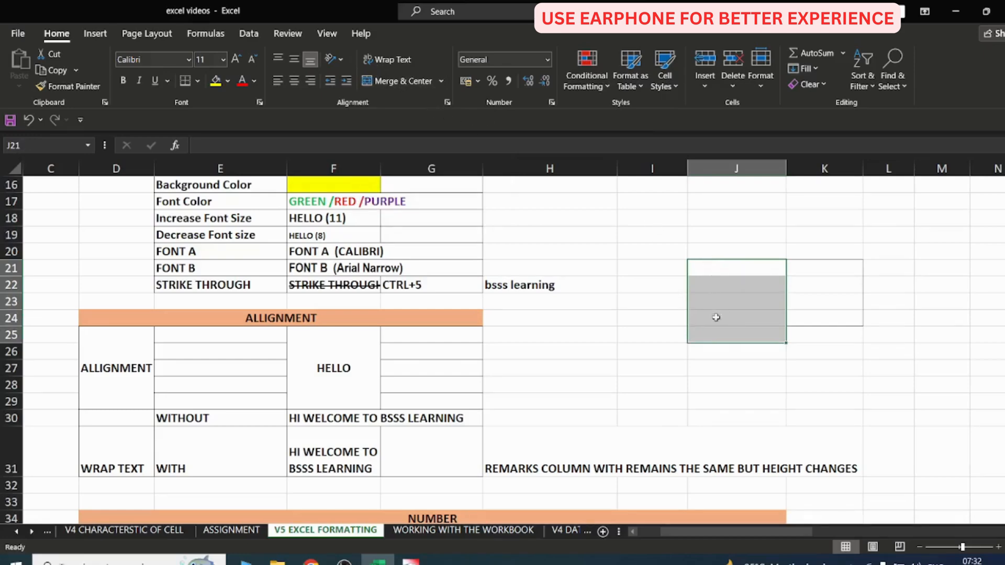
click(398, 80)
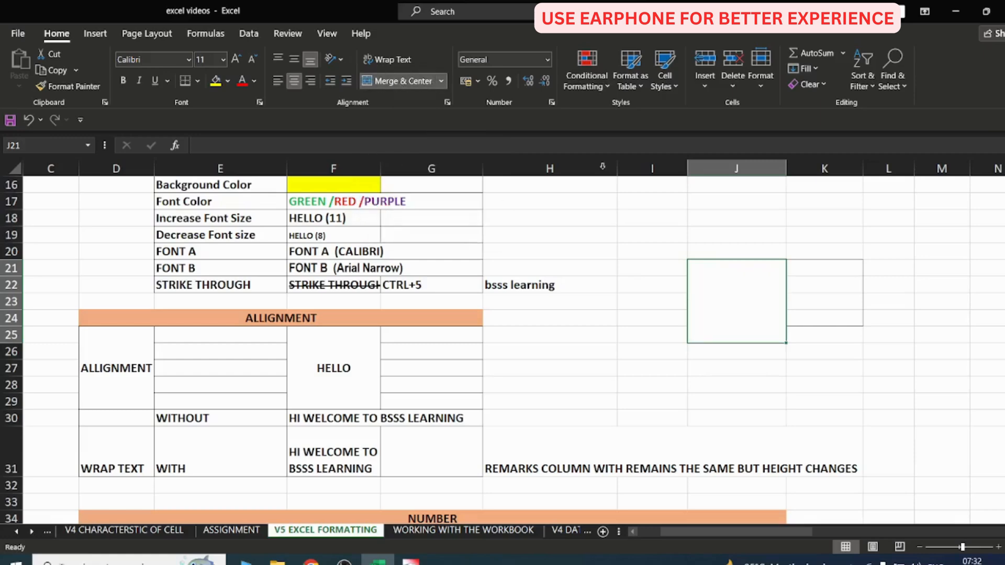
click(655, 274)
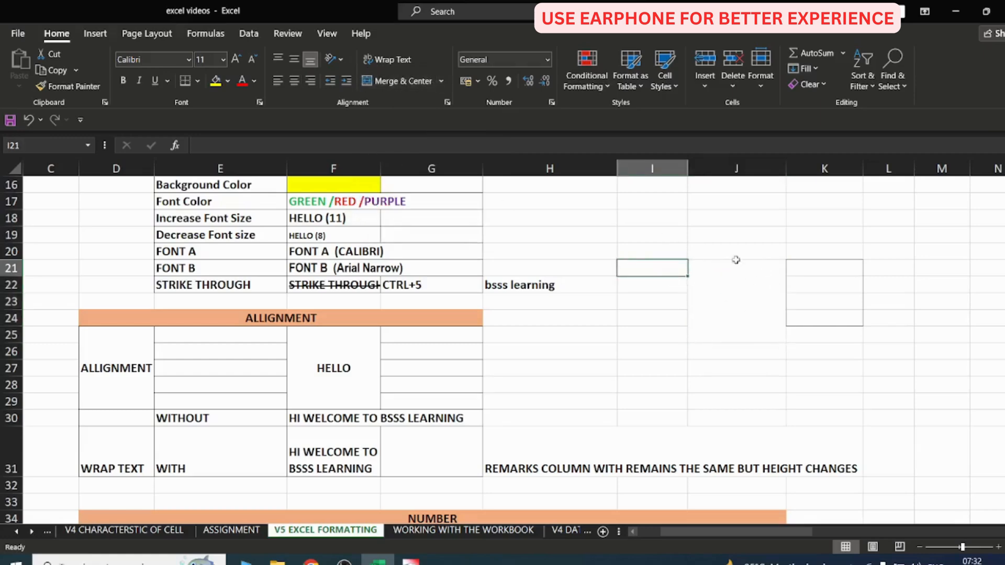
Apply all borders to the merged cell J21.
click(740, 287)
click(197, 80)
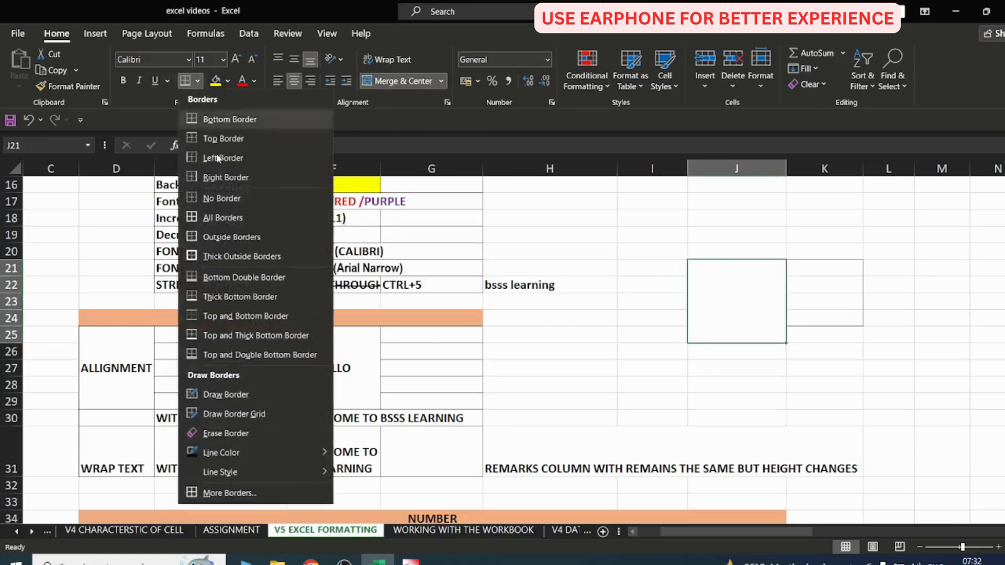
click(236, 215)
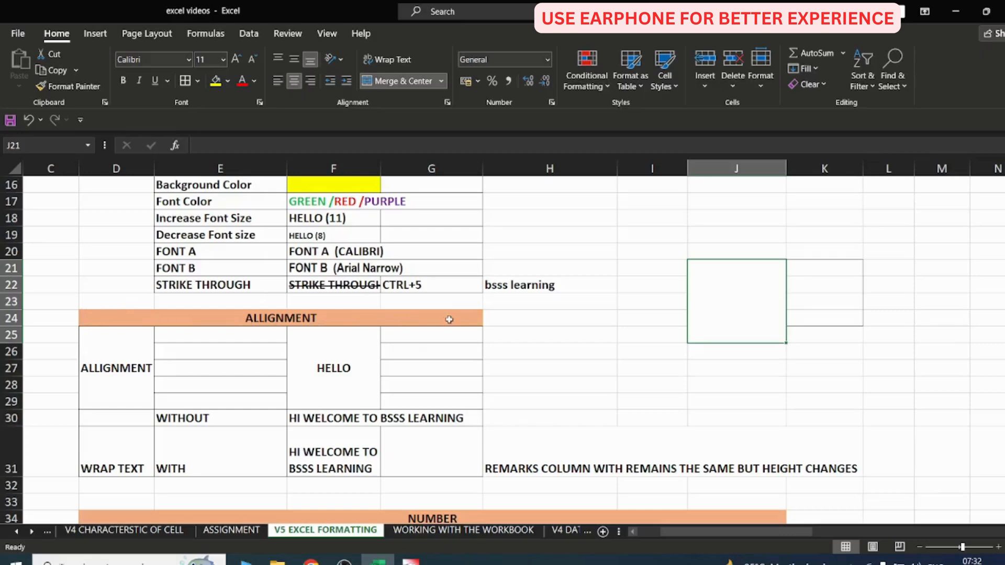
Merge and center the cells H18:J18 across the row.
drag(740, 202, 936, 200)
click(638, 237)
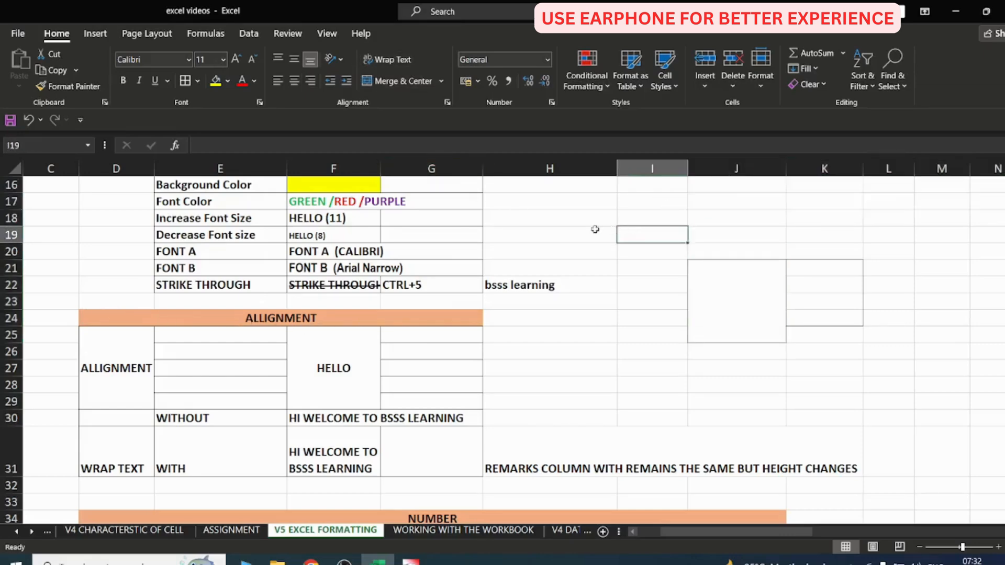
drag(584, 218, 740, 218)
click(397, 81)
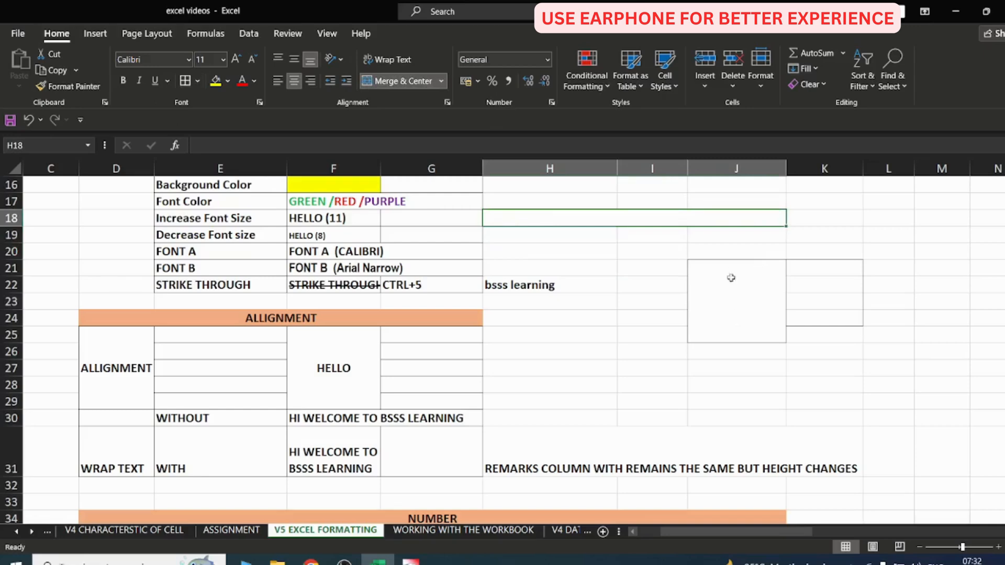
Enter "HELLO" in the merged cell J21.
click(724, 319)
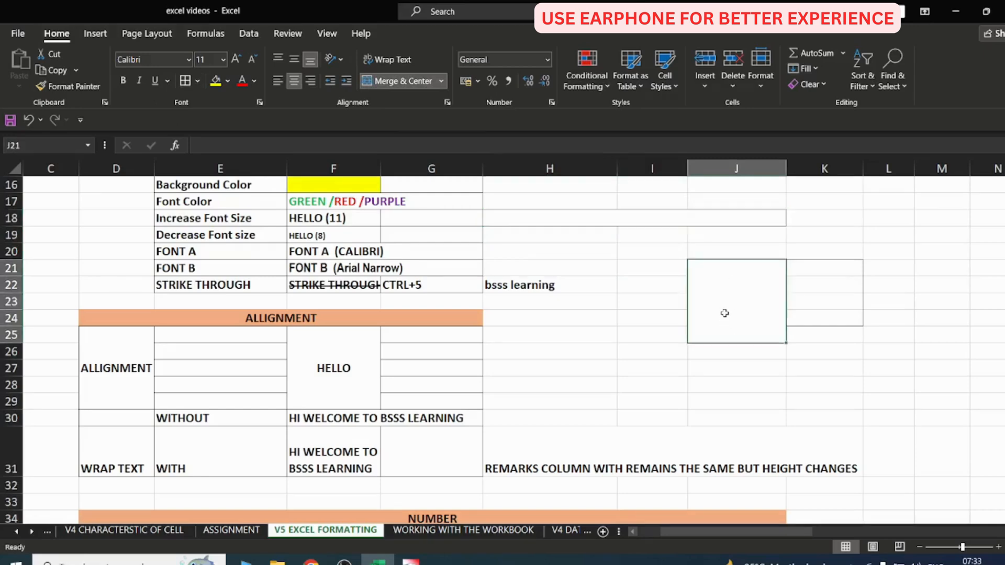
text(HELLO)
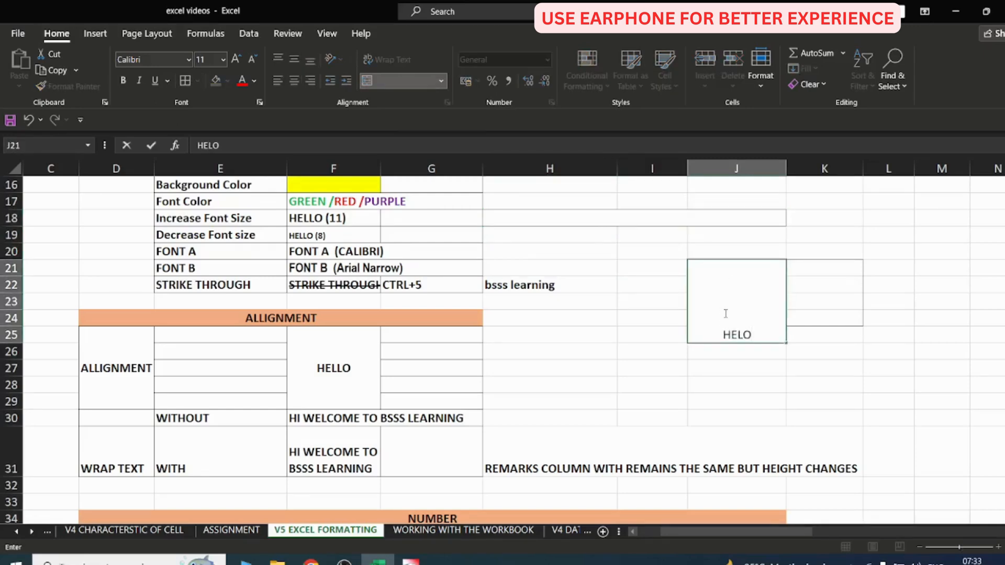
key(BackSpace)
key(BackSpace)
text(LO)
key(Return)
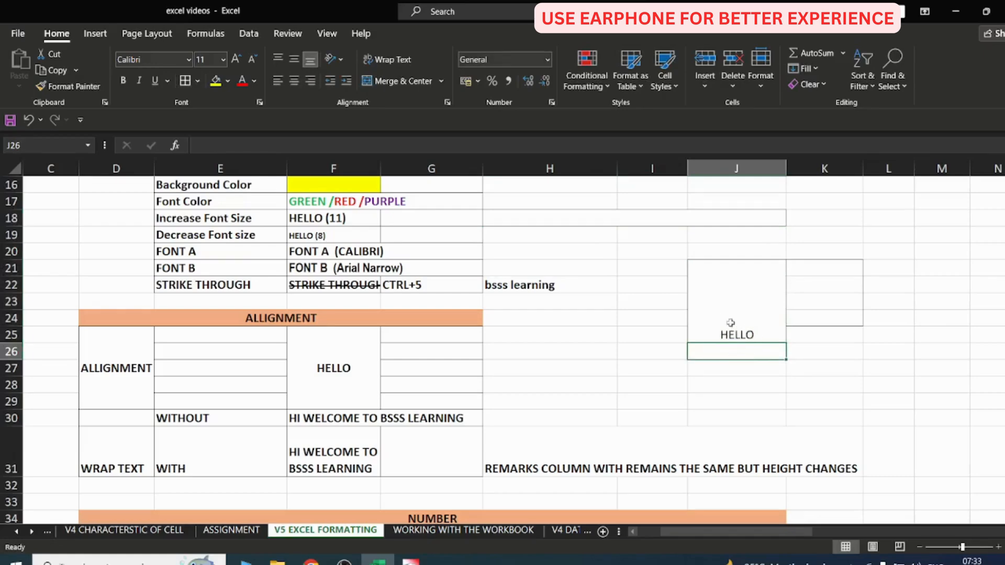
Align HELLO in J21 vertically to the top, the middle and the bottom of the cell in turn.
click(735, 282)
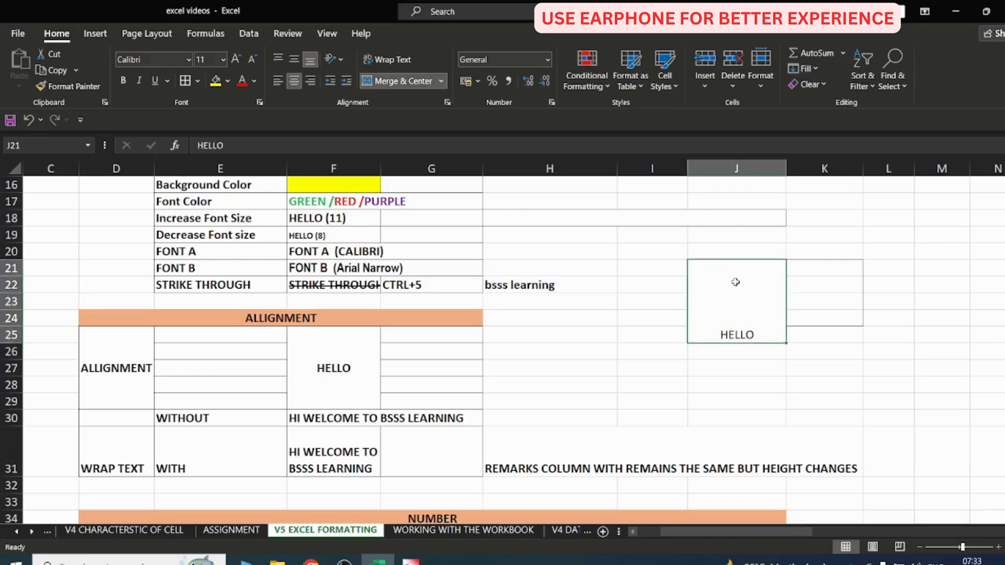
click(279, 58)
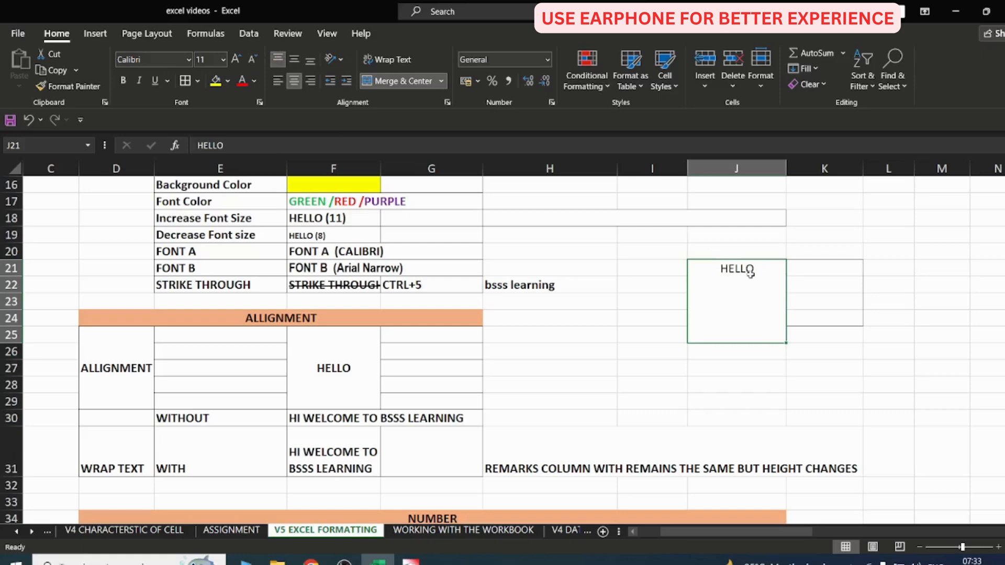
click(294, 62)
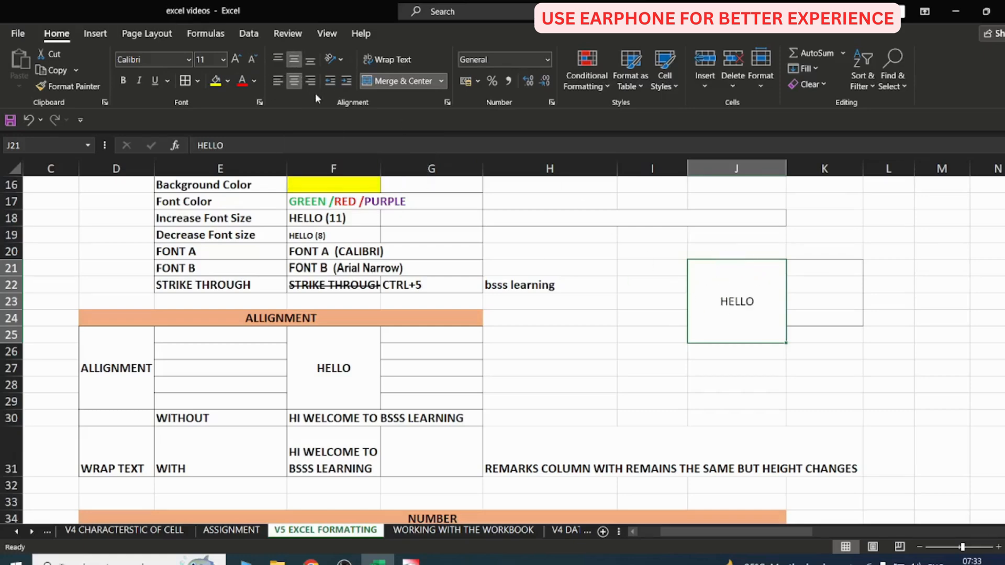
click(311, 62)
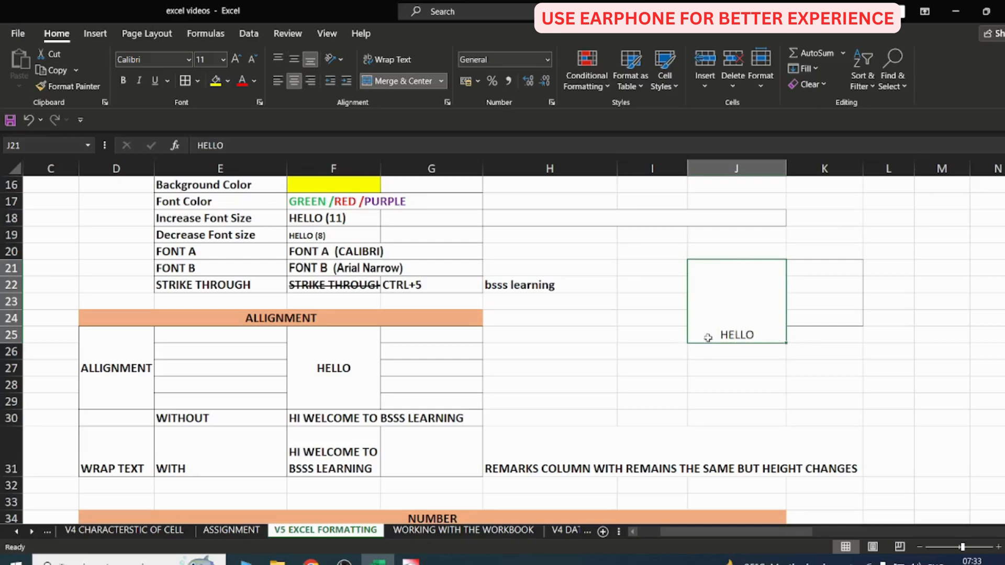
Align HELLO in J21 horizontally to the left, center and right in turn.
click(279, 81)
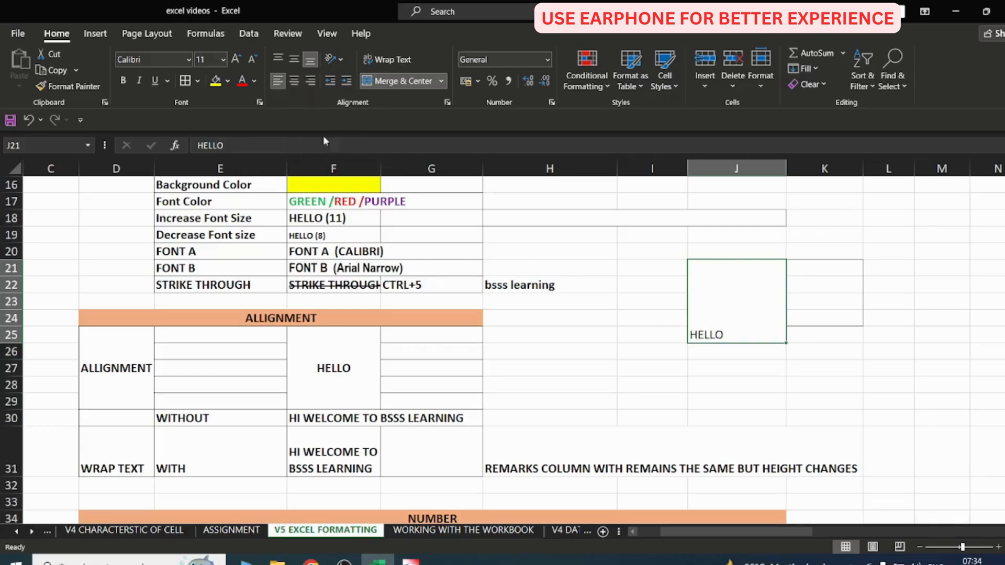
click(294, 81)
click(311, 81)
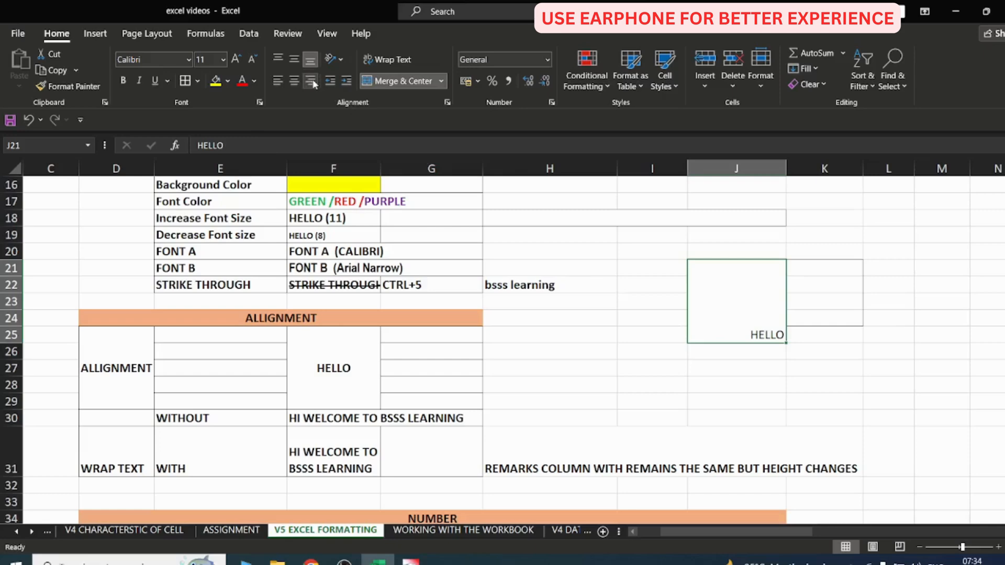
Center HELLO both vertically and horizontally in the merged cell J21.
click(294, 59)
click(294, 82)
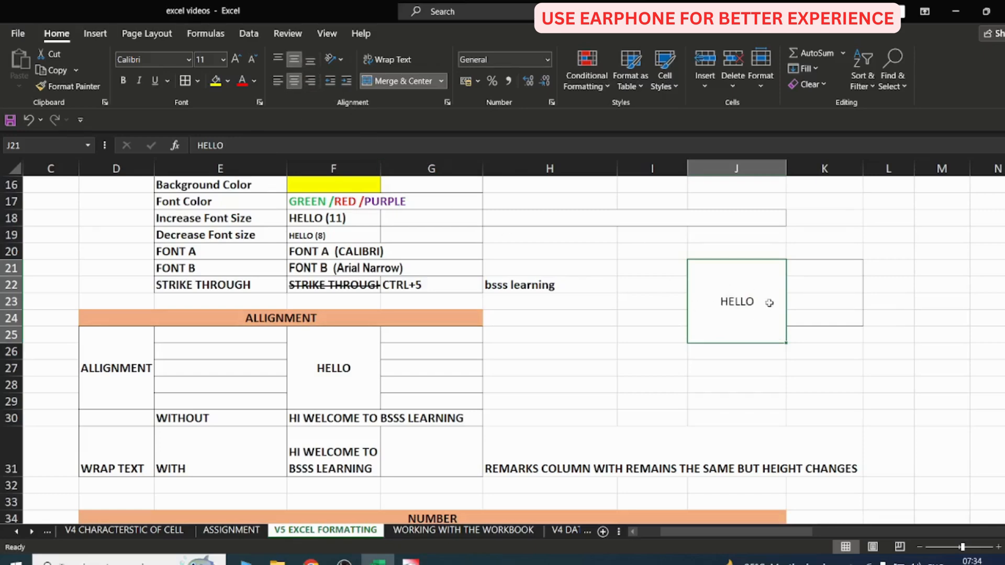
Left-align HELLO in J21 and increase and decrease its indent repeatedly, ending with the text indented to about the cell's middle.
click(277, 82)
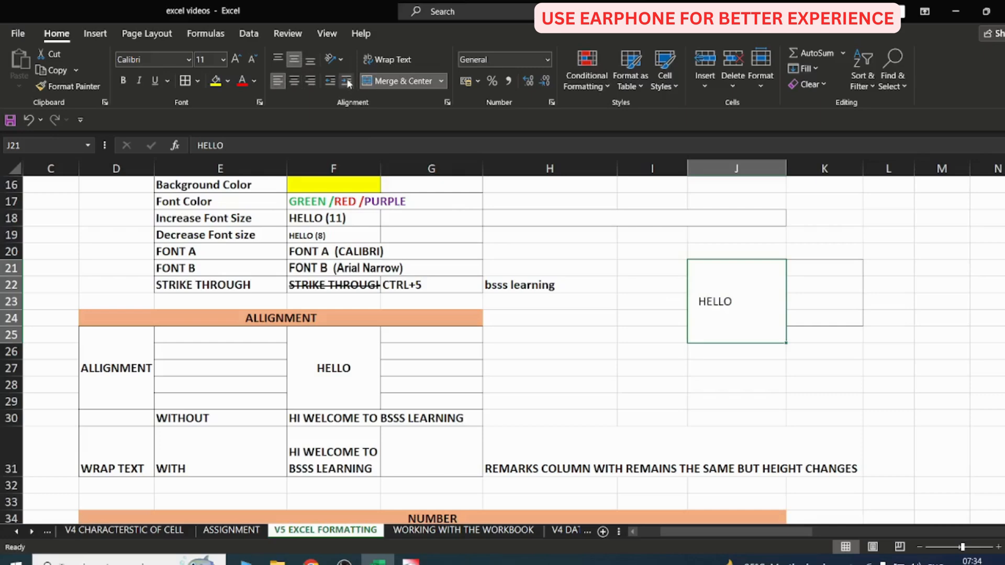
click(347, 82)
click(331, 82)
click(331, 82)
click(331, 82)
click(347, 82)
click(348, 82)
click(347, 82)
click(347, 81)
click(333, 82)
click(350, 82)
click(333, 83)
click(348, 83)
click(333, 82)
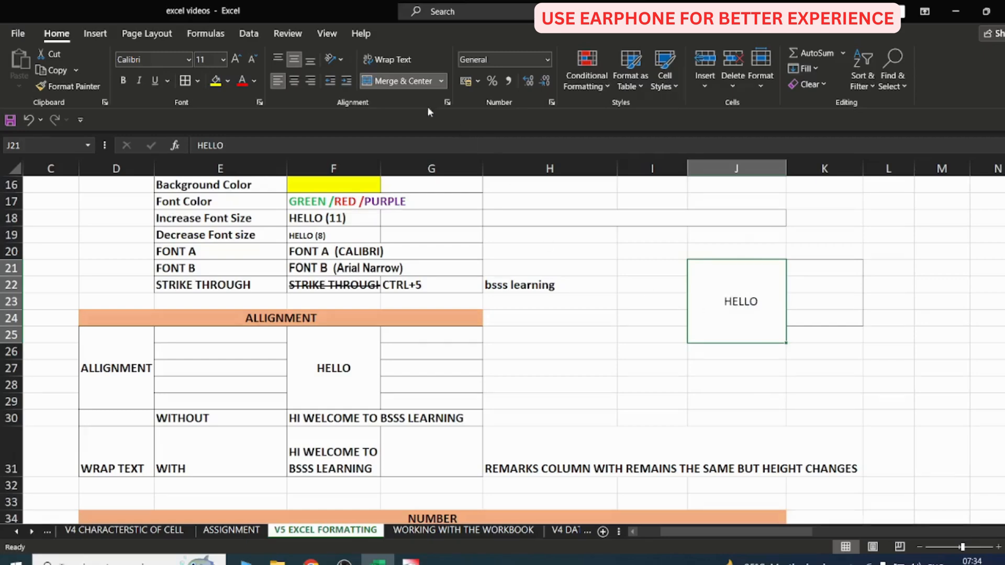
click(337, 60)
click(747, 332)
click(739, 364)
click(730, 304)
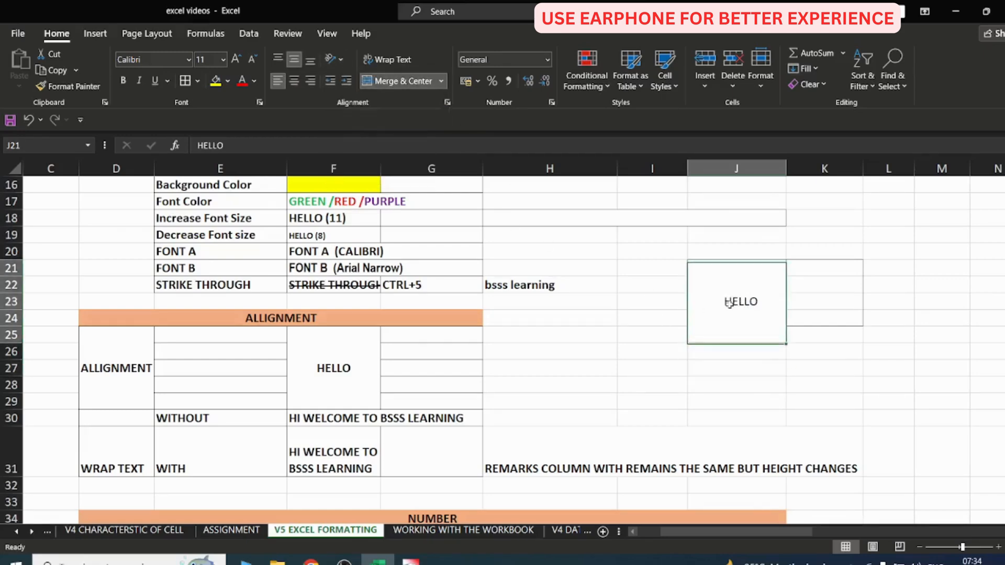
click(337, 60)
click(714, 365)
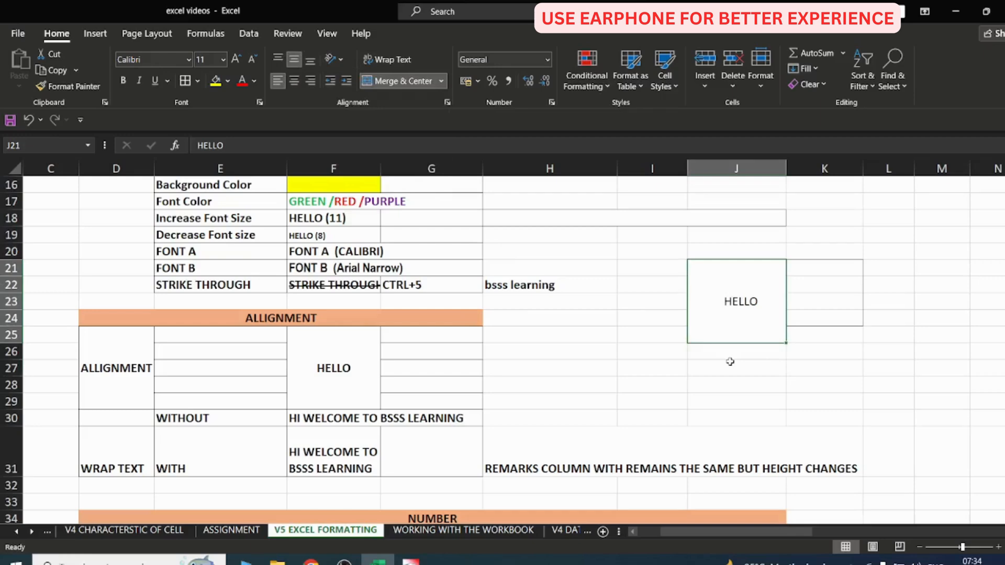
Angle the text bsss learning in H22 counterclockwise.
click(535, 285)
click(336, 57)
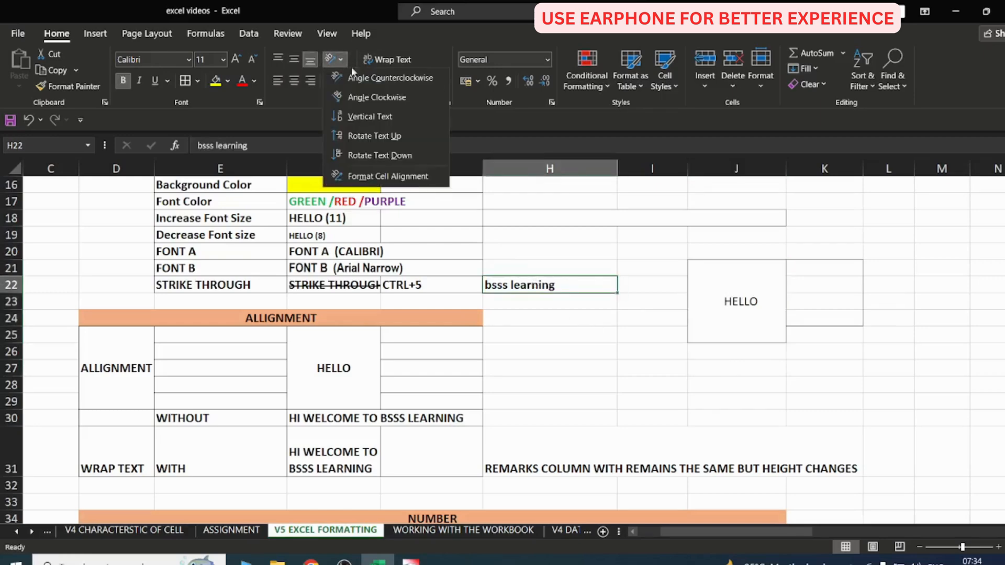
click(356, 78)
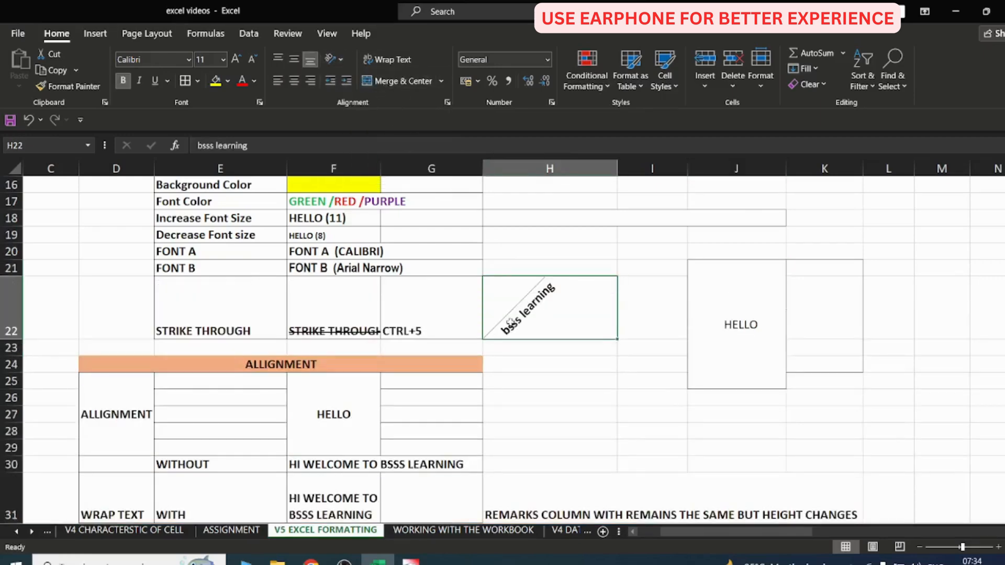
click(717, 321)
click(335, 61)
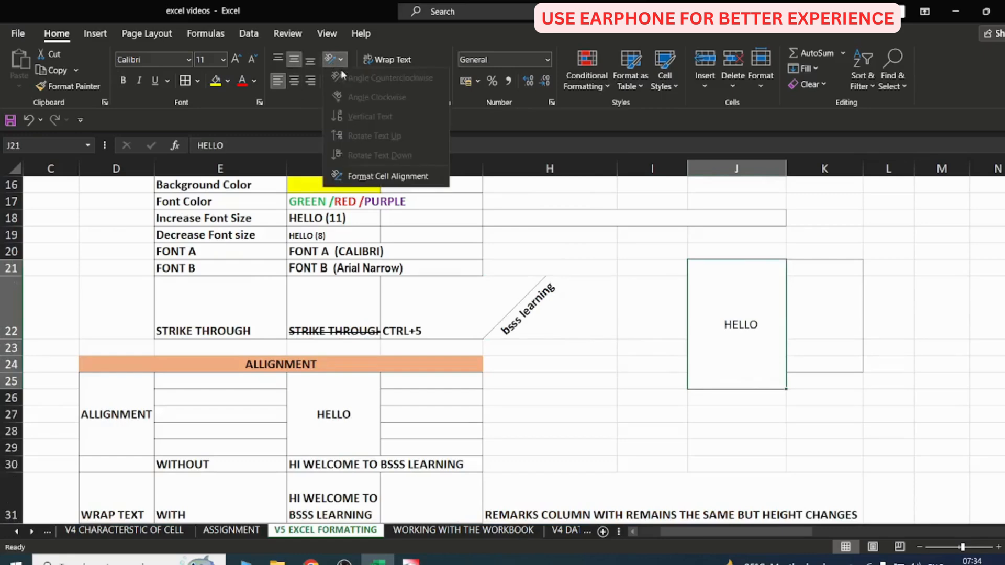
click(575, 318)
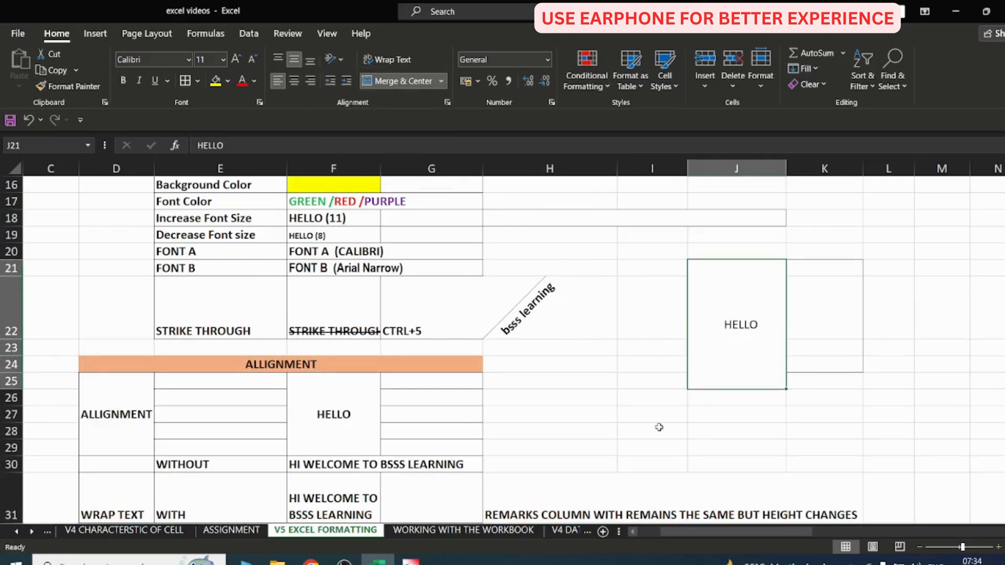
click(658, 429)
text(5)
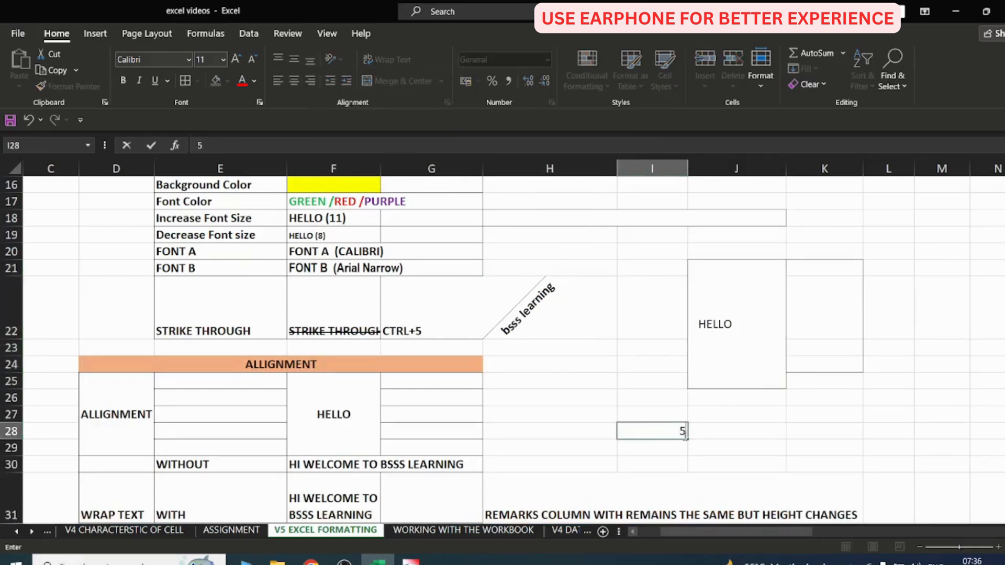
key(Escape)
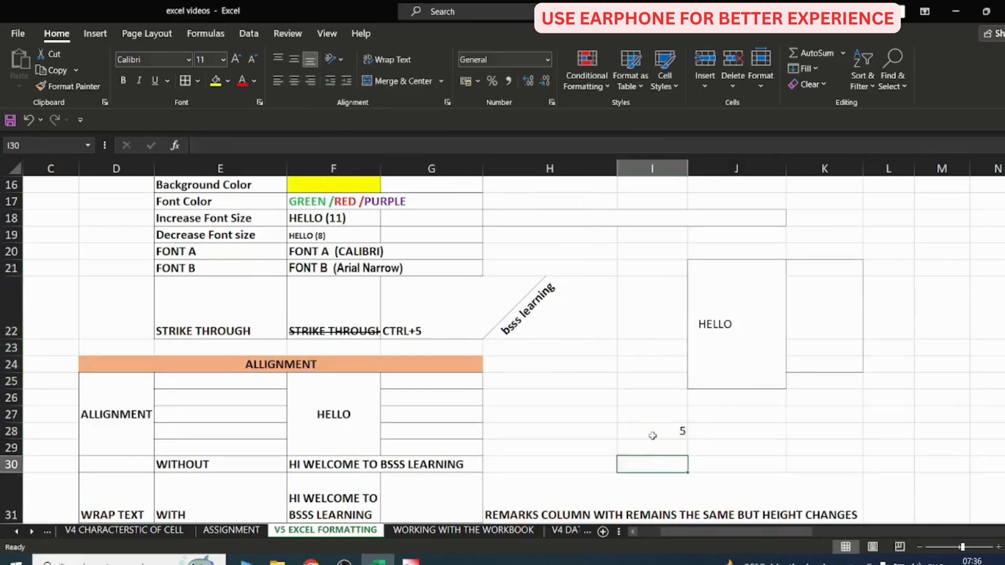
click(727, 309)
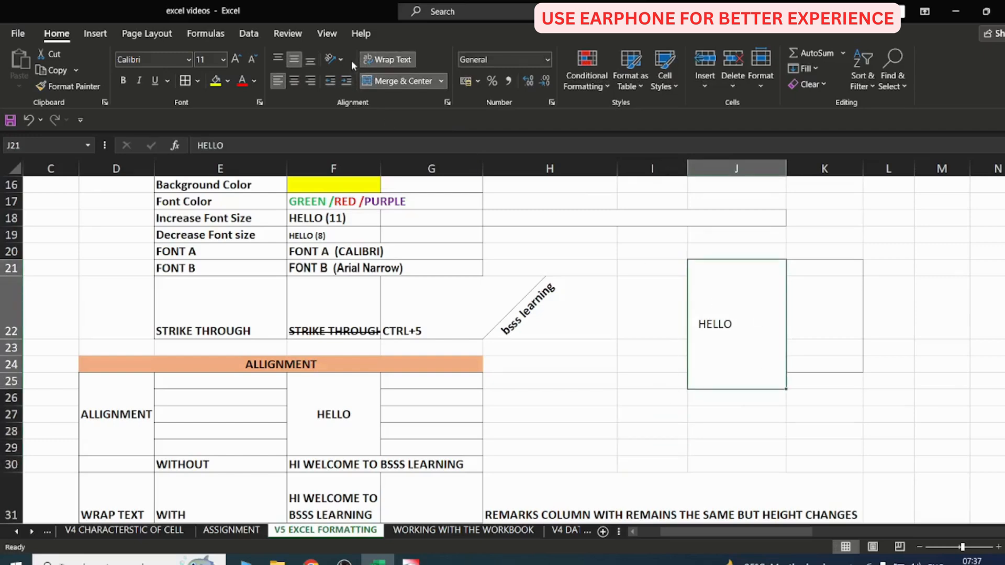
click(335, 57)
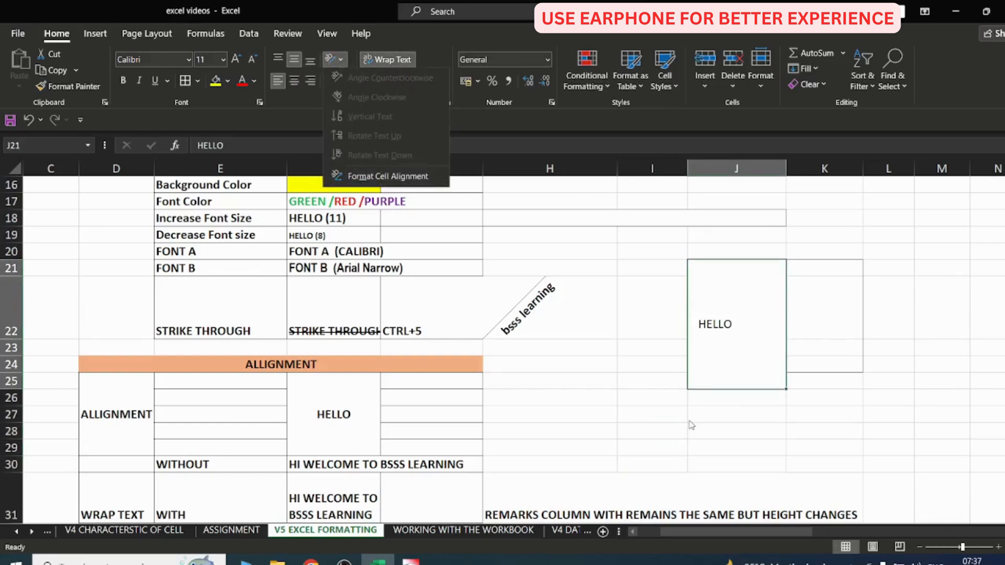
key(Escape)
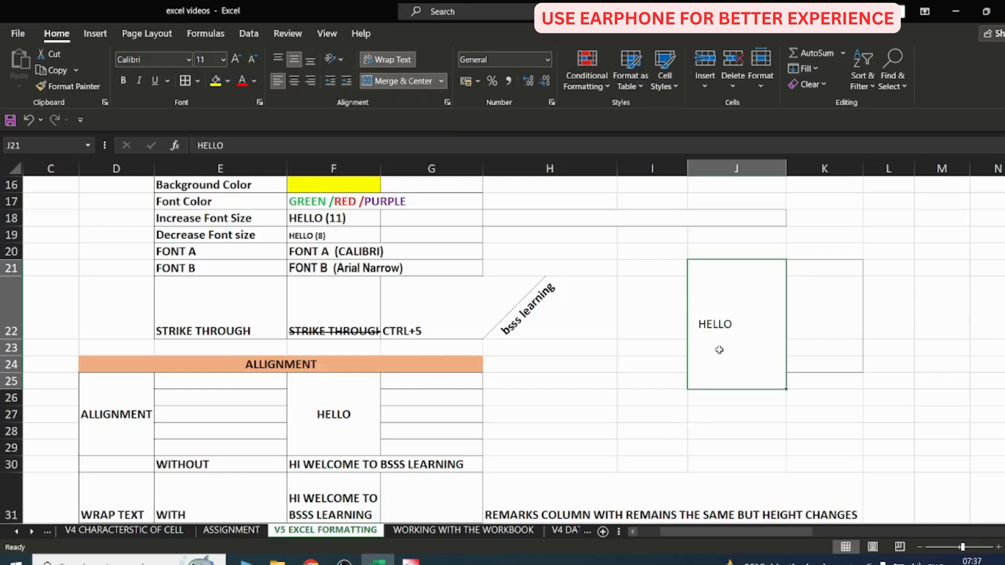
Center HELLO horizontally in the merged cell J21 and angle the text counterclockwise.
click(294, 81)
click(334, 59)
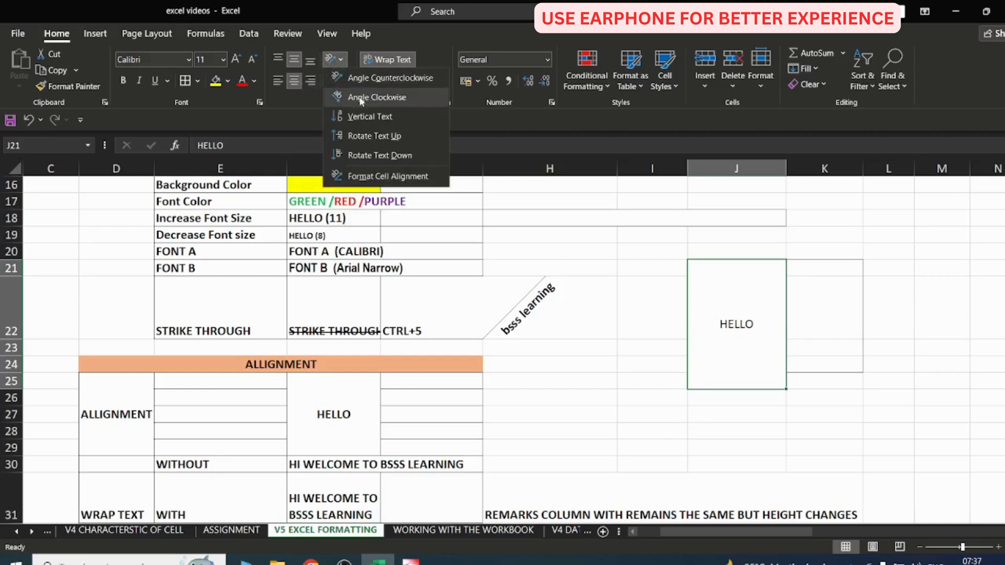
click(366, 78)
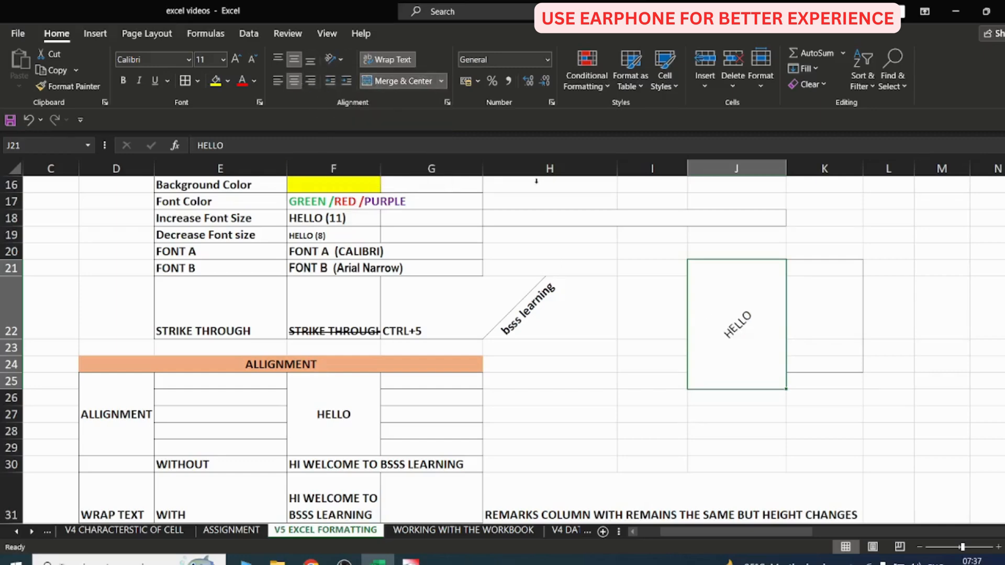
Angle HELLO in J21 clockwise and turn that orientation off again.
click(333, 59)
click(363, 97)
click(331, 59)
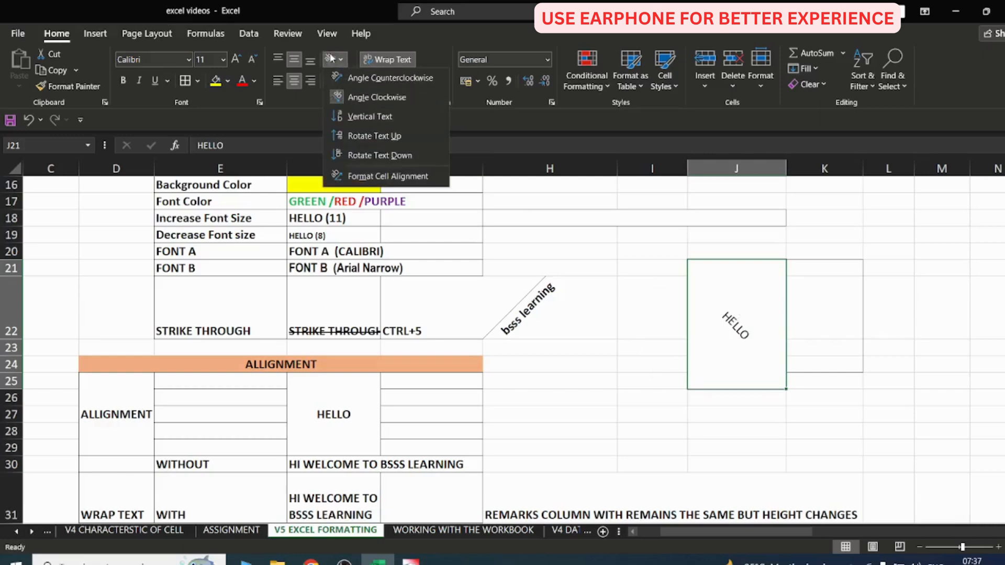
click(361, 97)
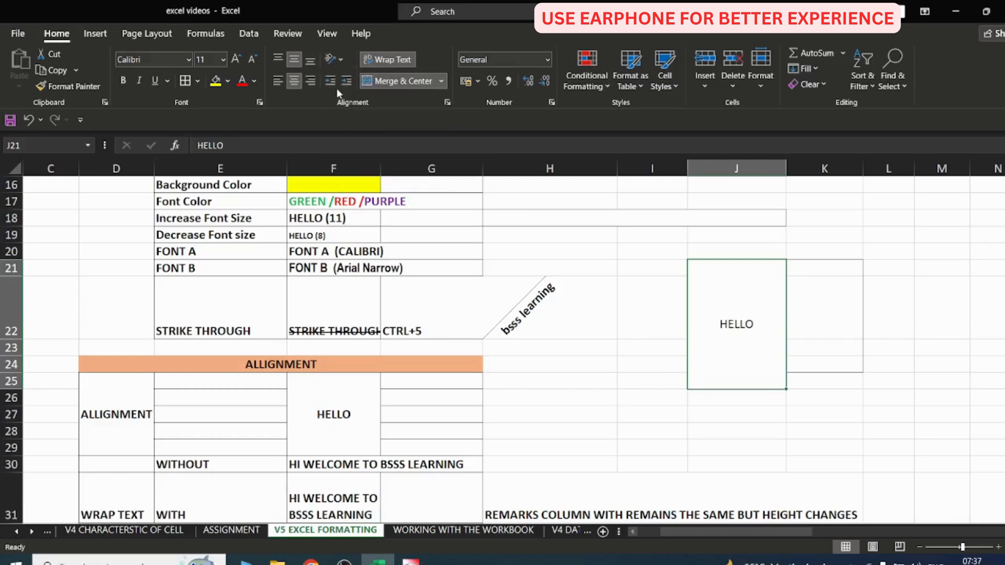
Set HELLO in J21 to the Vertical Text orientation.
click(332, 58)
click(361, 112)
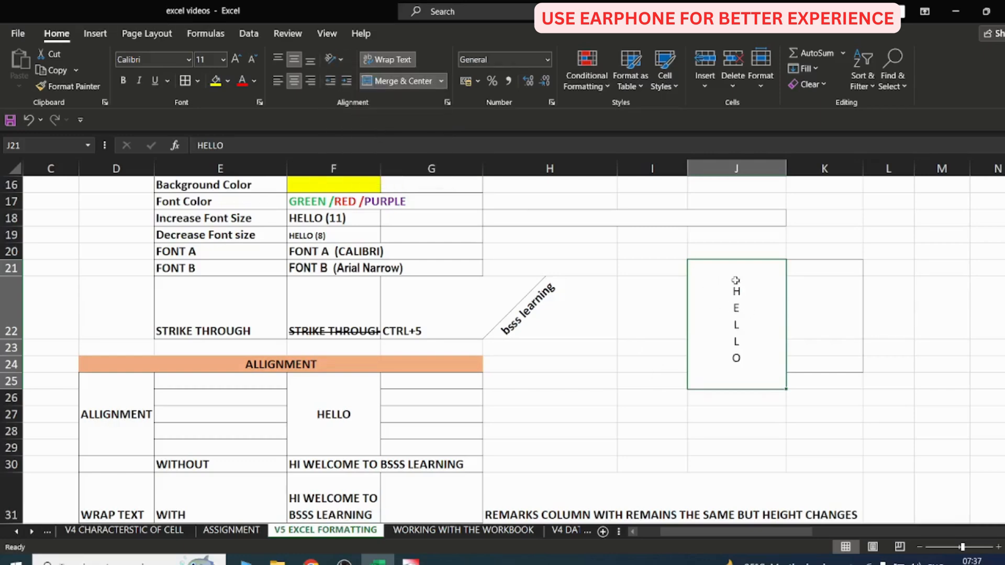
click(340, 58)
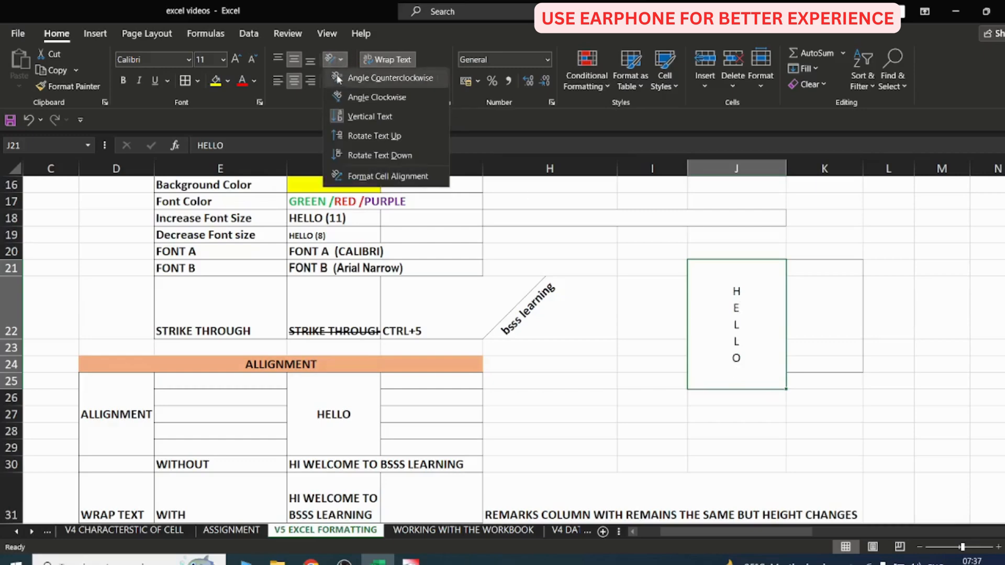
click(658, 355)
Enter BSSS LEARNING WELCOME YOU in I28 and 22 in the adjacent cell J28.
scroll(660, 421, up, 3)
scroll(661, 421, down, 5)
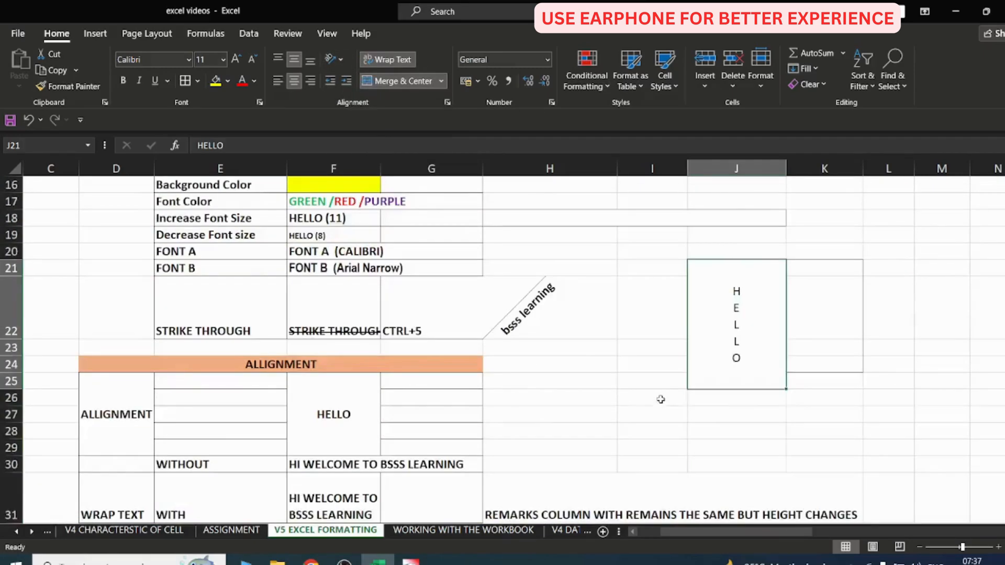
click(620, 332)
text(B)
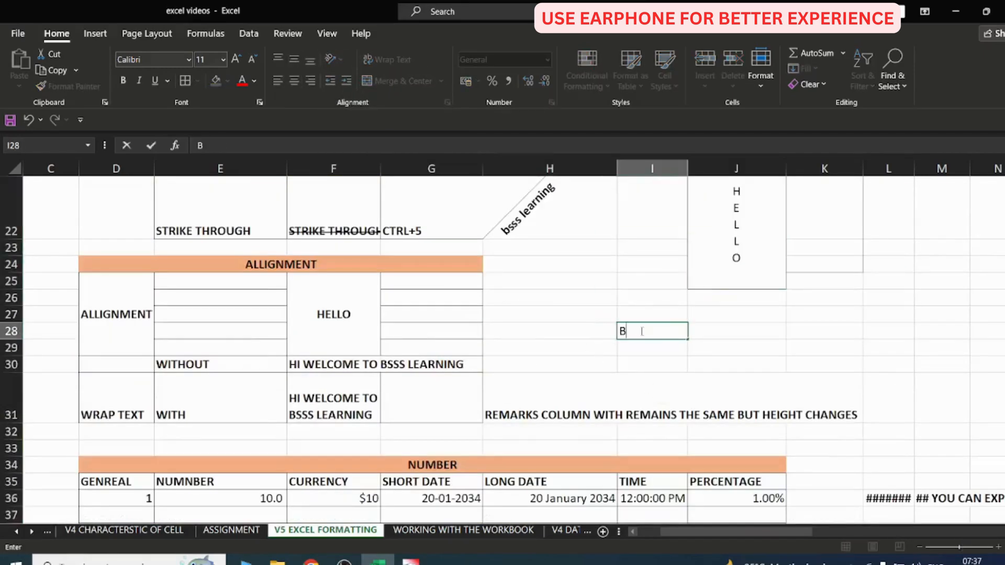
text(SSS LEARNING WELCOME YOU)
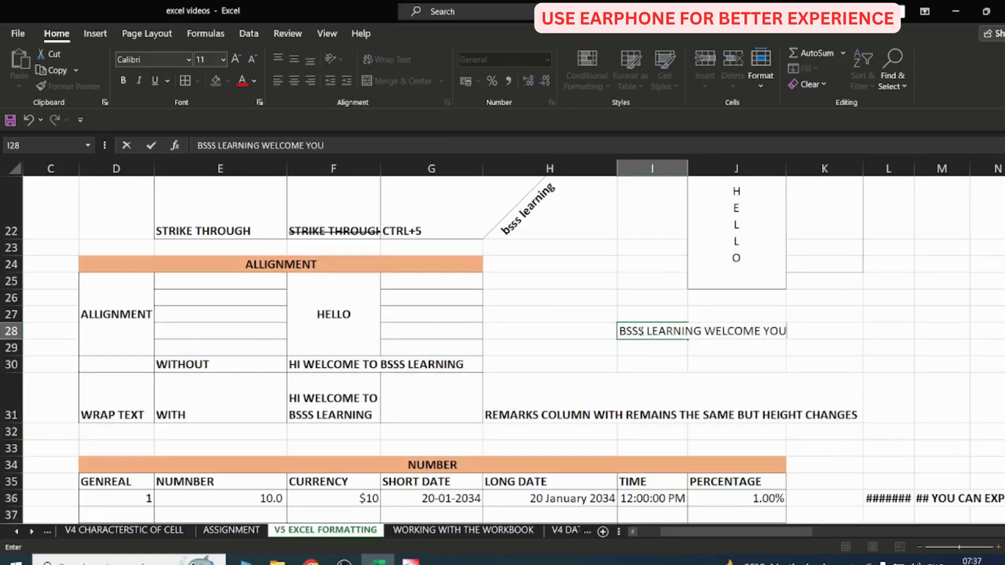
key(Return)
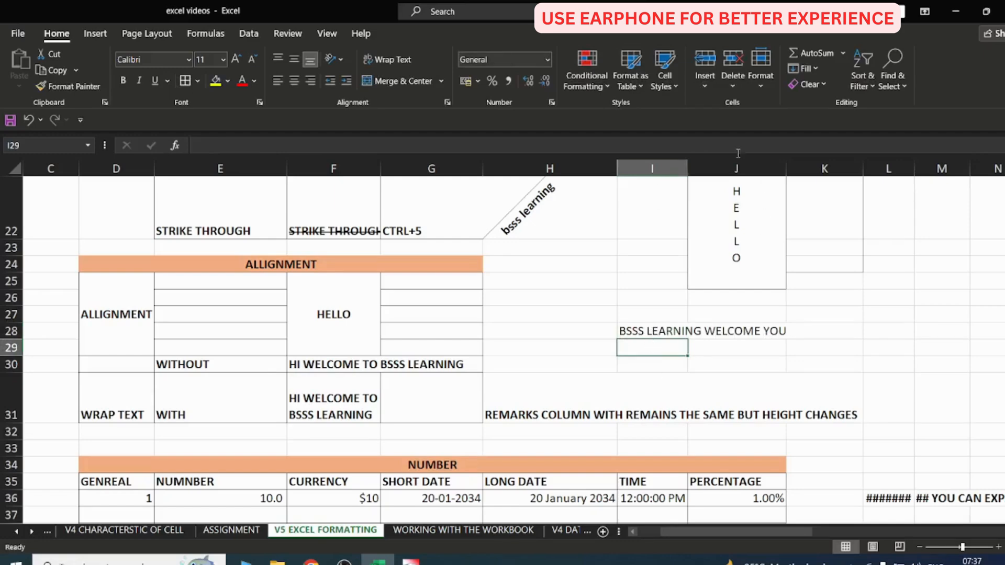
click(729, 334)
text(22)
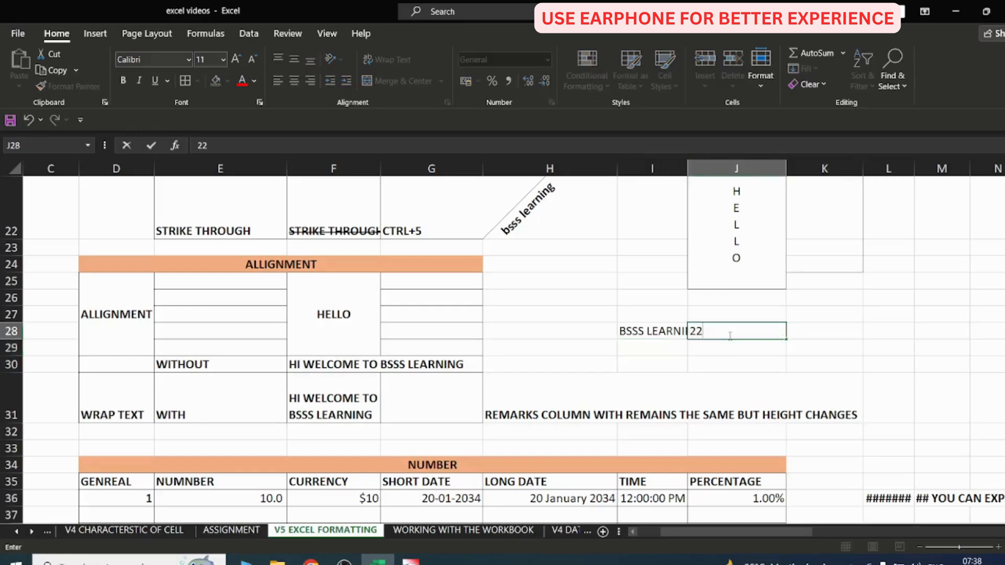
key(Return)
Turn Wrap Text on and off again for the long text in I28.
click(639, 329)
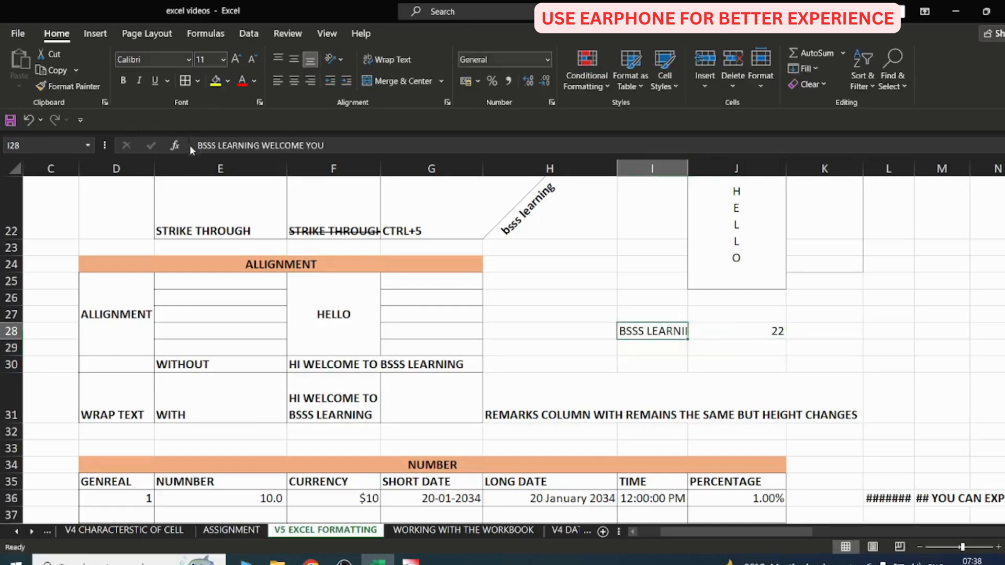
click(746, 364)
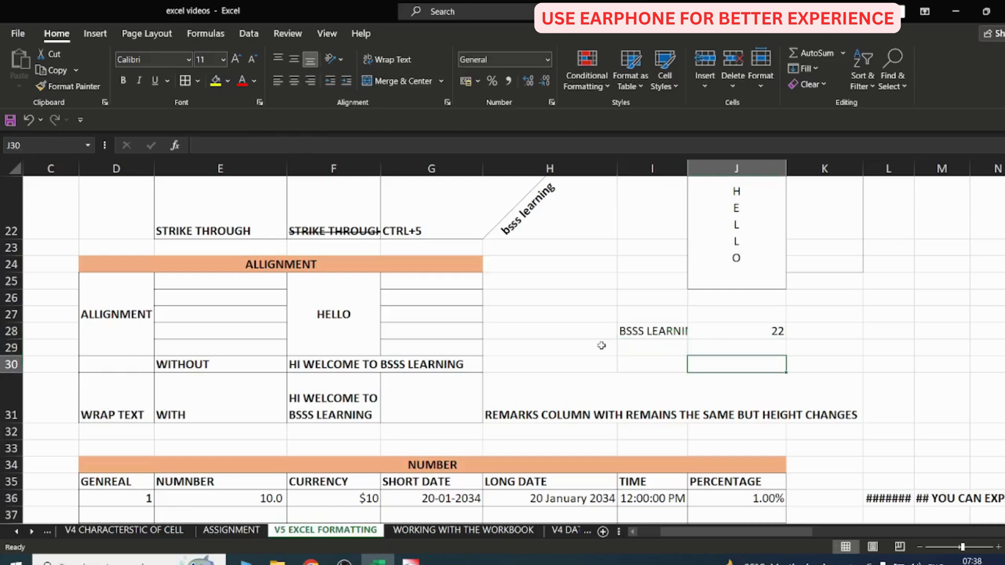
click(675, 333)
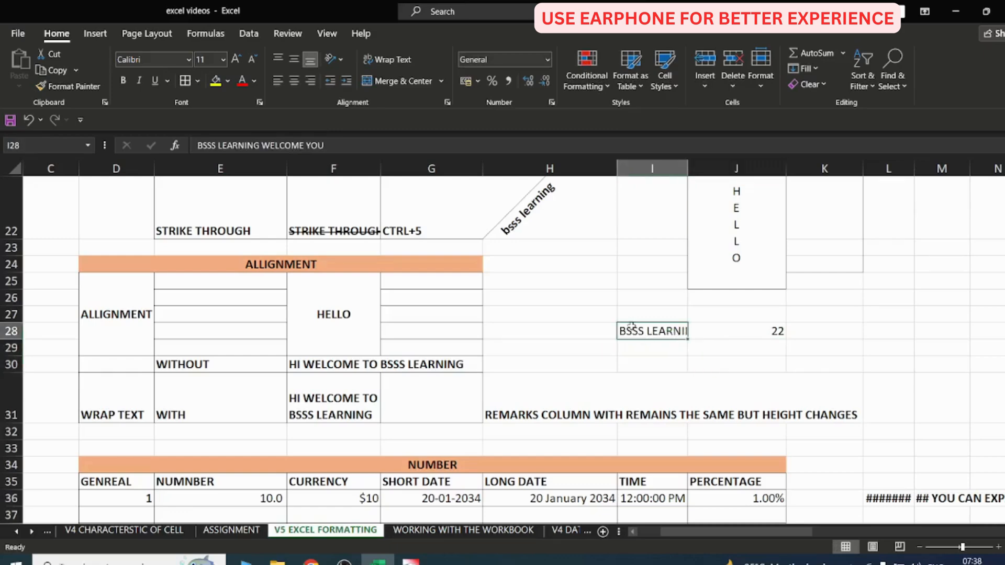
click(394, 60)
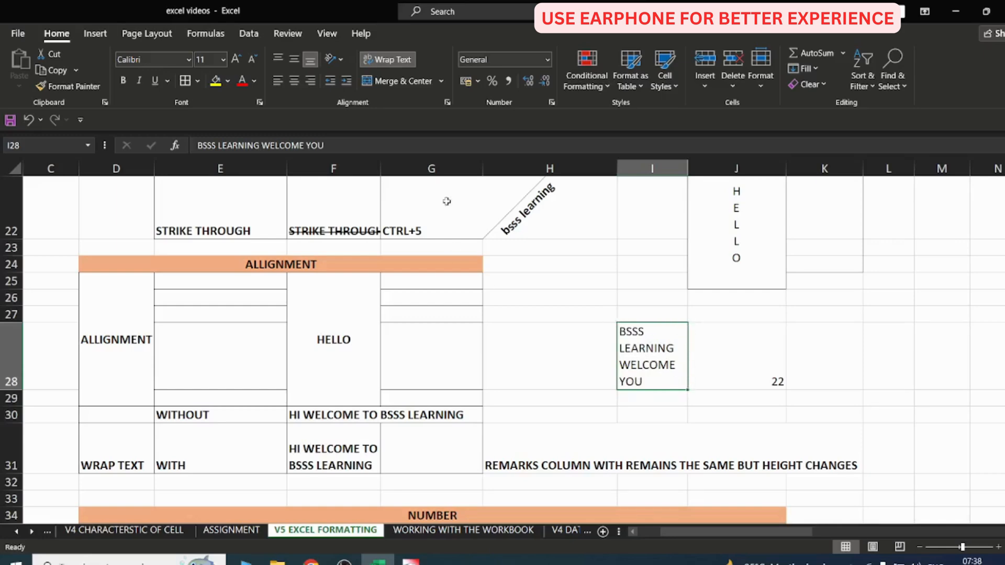
click(385, 60)
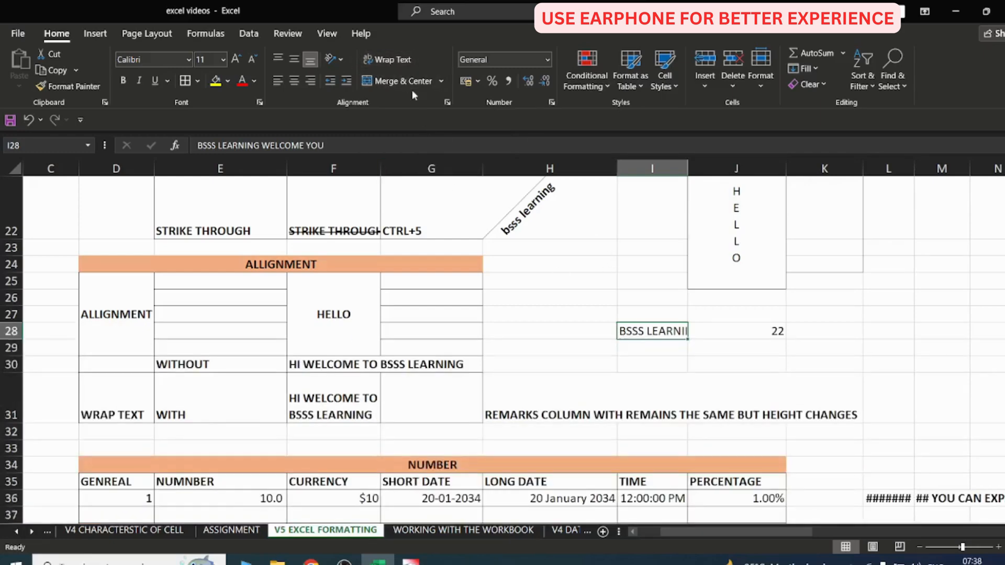
Widen column I to fit the text in I28, narrow it again, and wrap the text in that cell.
drag(687, 169, 798, 169)
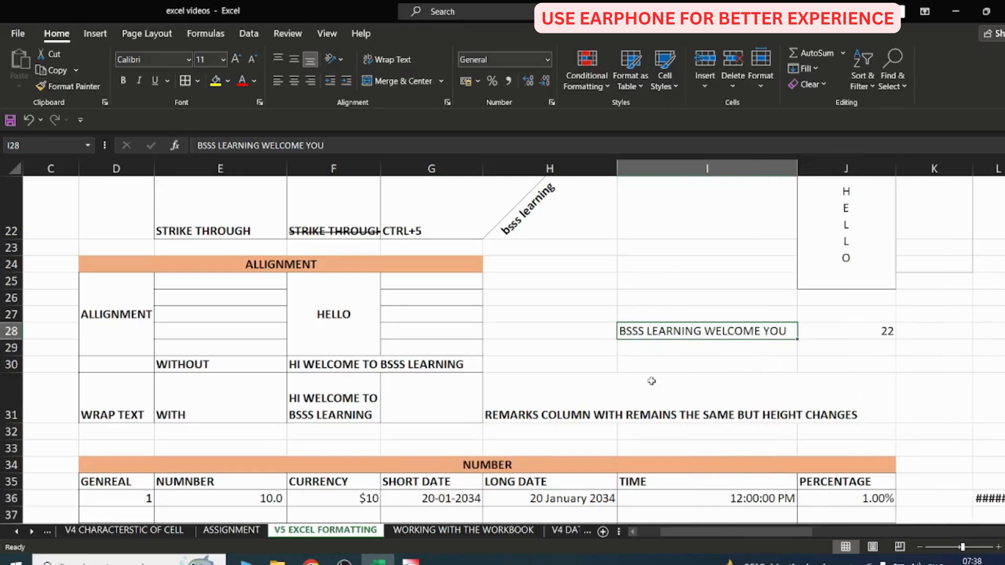
drag(797, 171, 702, 170)
click(393, 62)
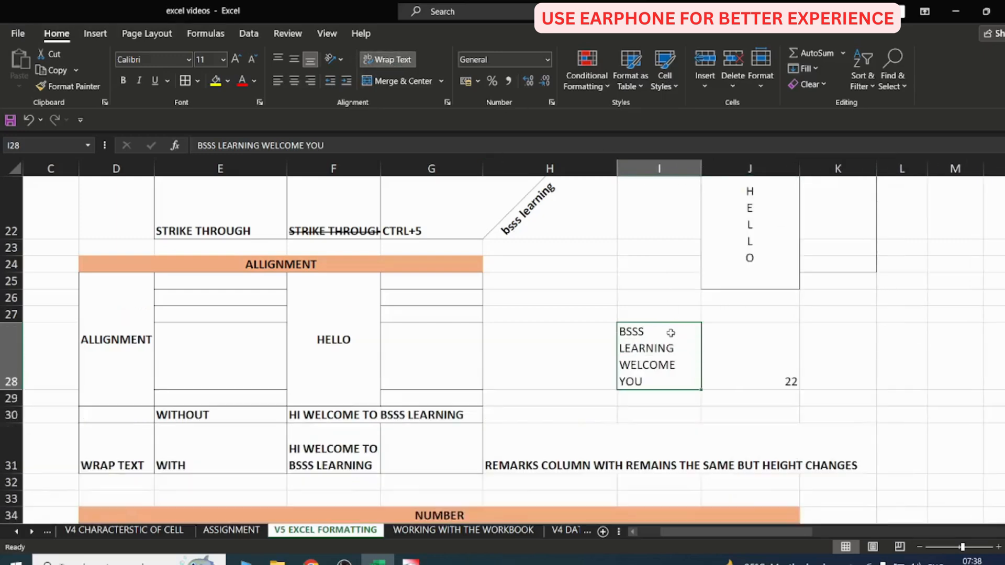
Clear the contents of I28:J28 and select cell L40 beside the NUMBER section.
drag(642, 354, 780, 355)
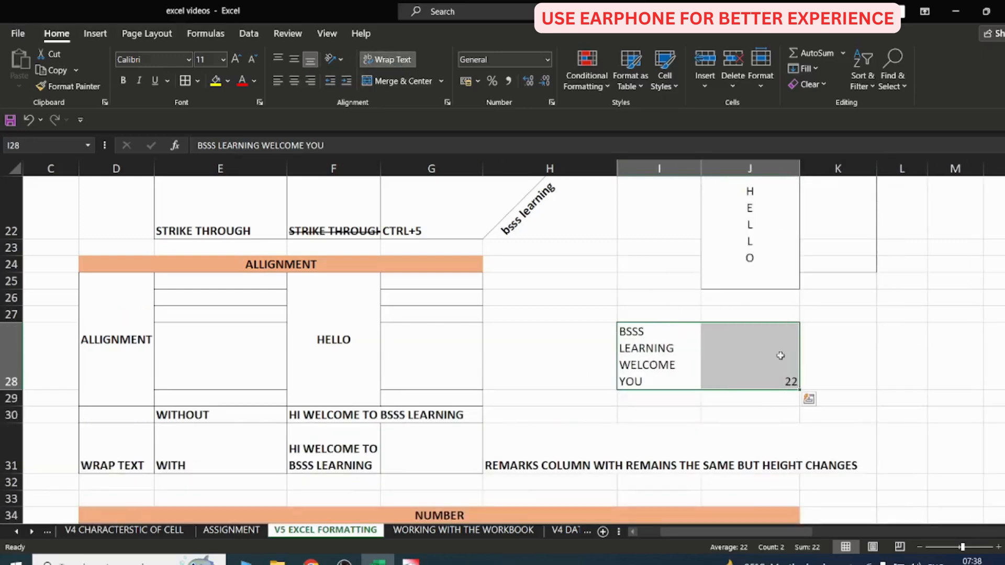
key(Delete)
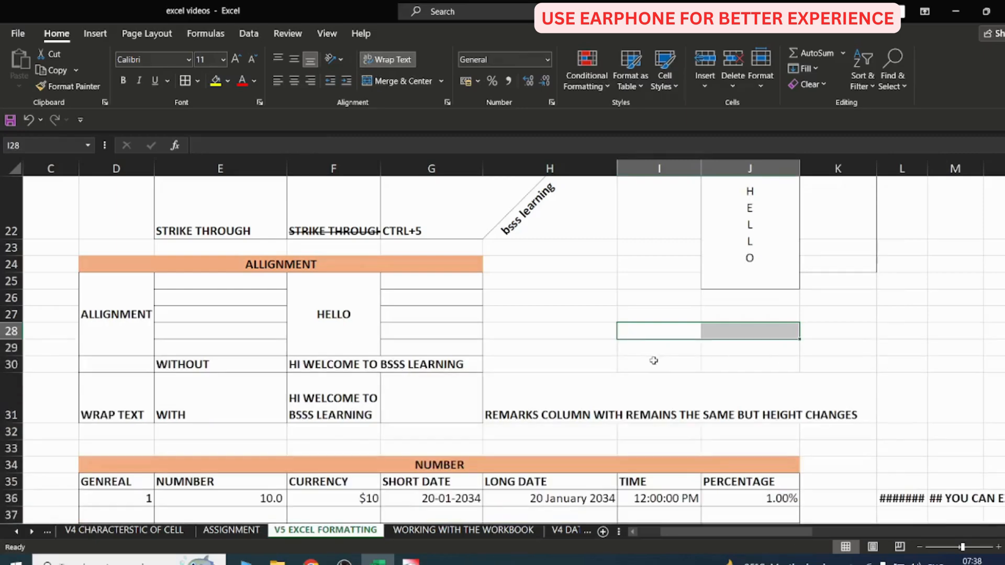
scroll(654, 360, down, 3)
click(896, 363)
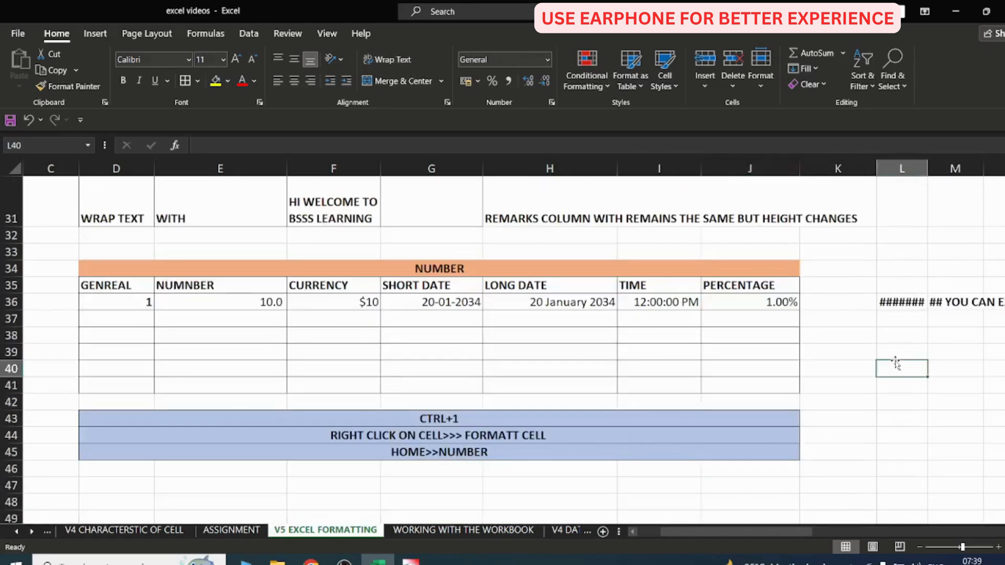